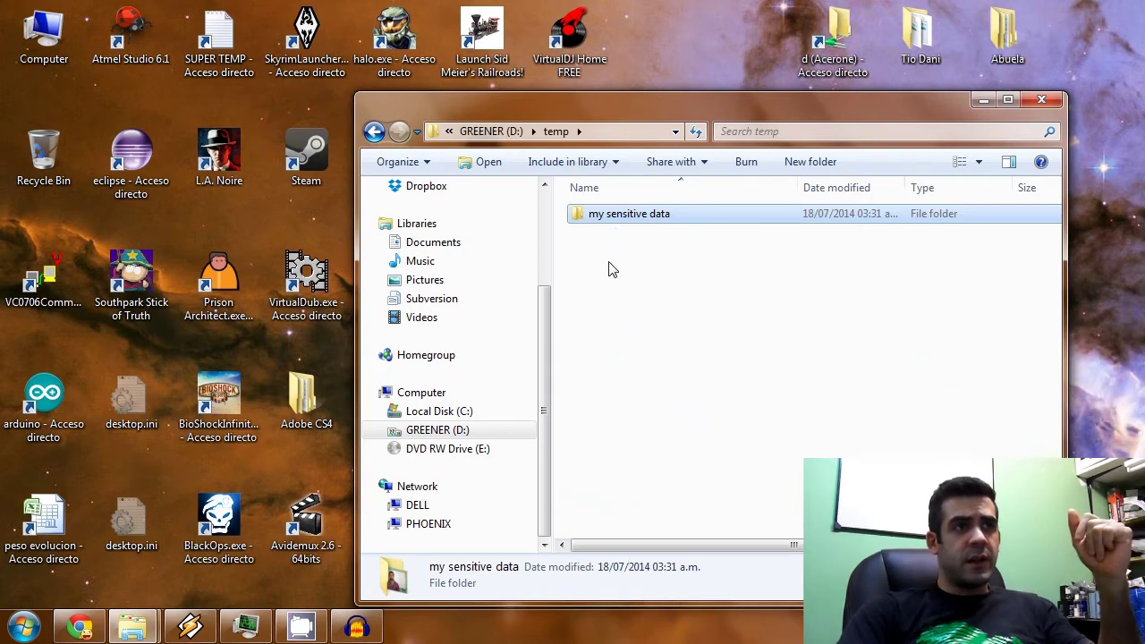
Turn on 'Encrypt contents to secure data' for the 'my sensitive data' folder and apply it.
double_click(621, 217)
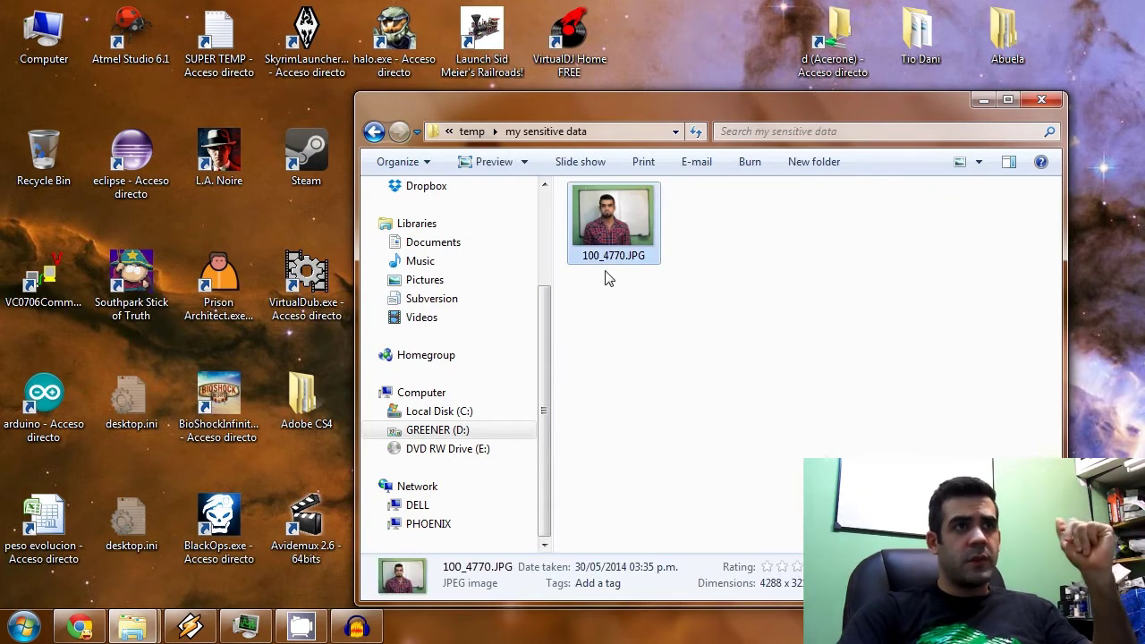
left_click(374, 132)
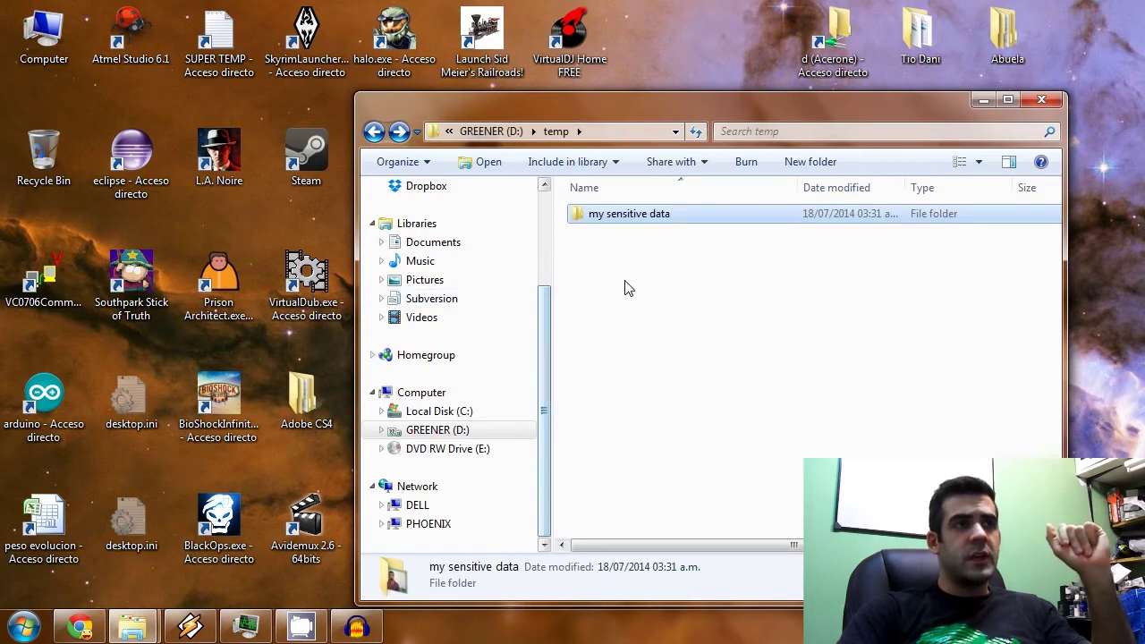
right_click(613, 222)
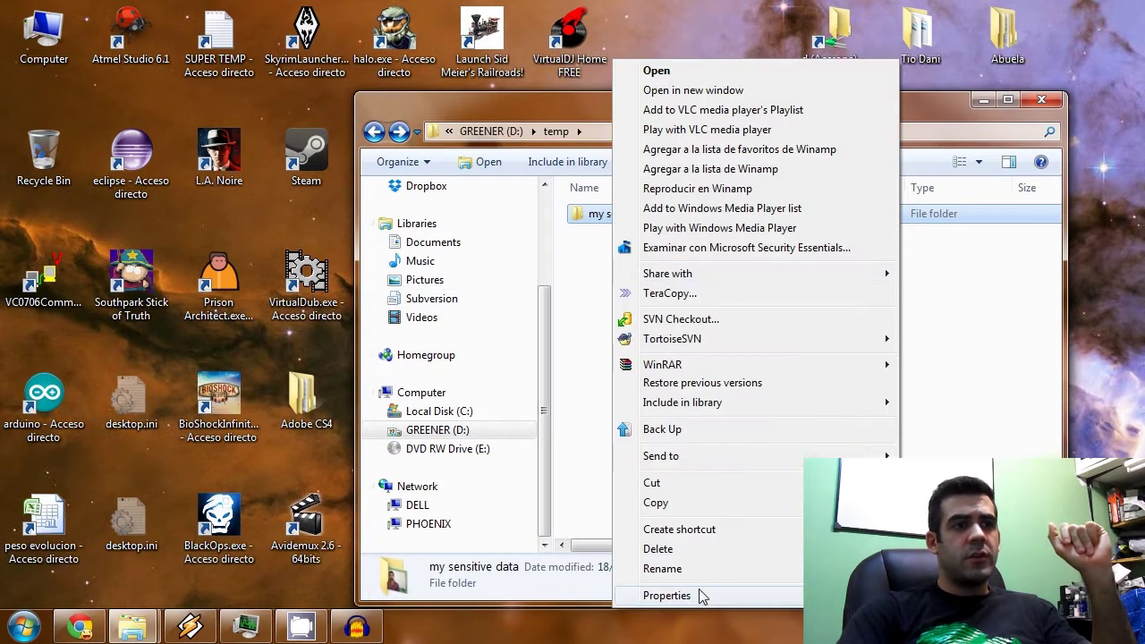
left_click(667, 595)
left_click(892, 465)
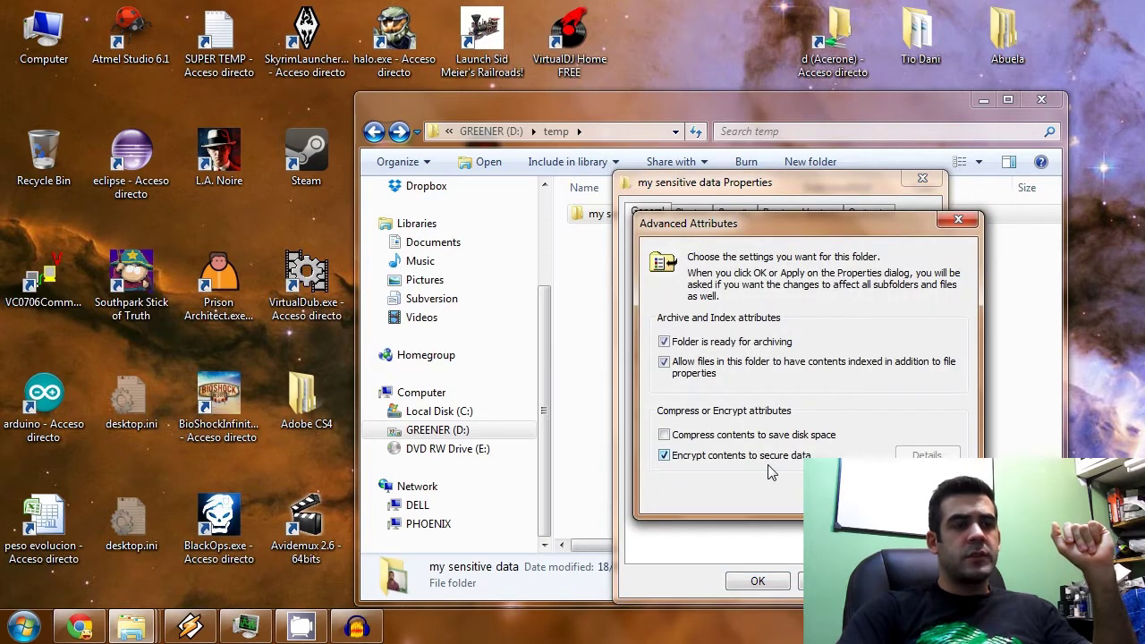
left_click(863, 495)
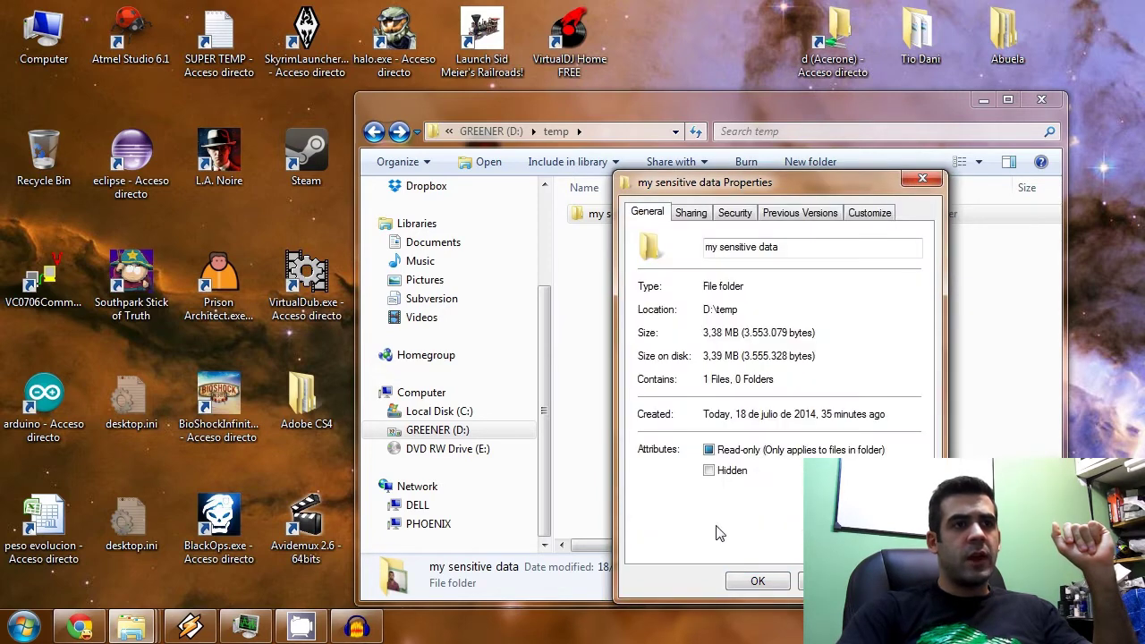
left_click(758, 582)
left_click(868, 408)
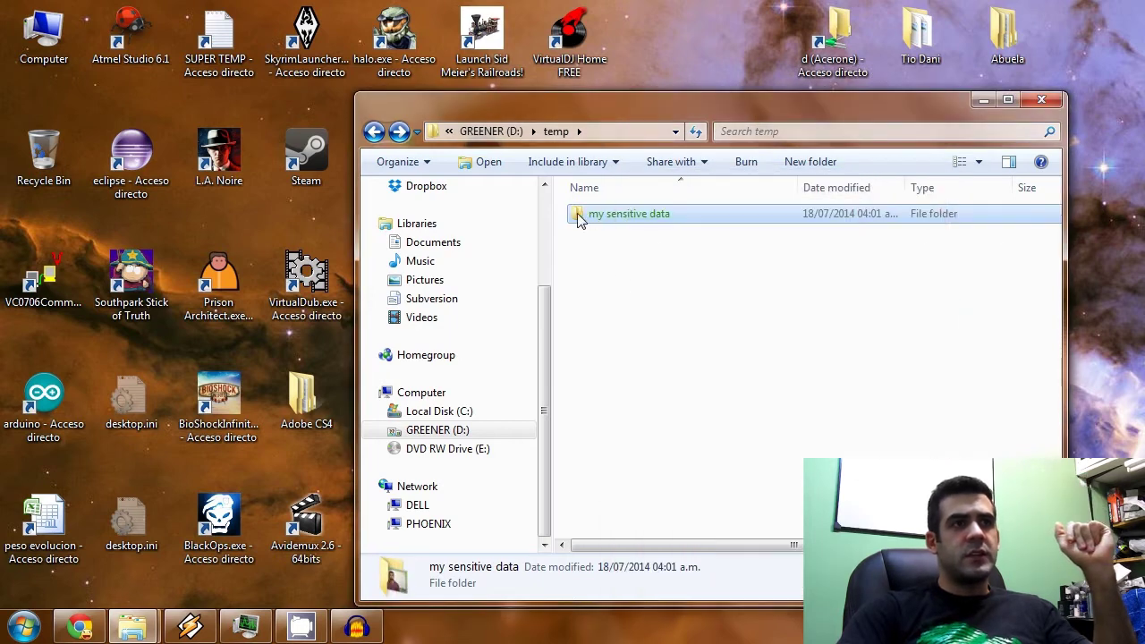
Open 'my sensitive data' to view the encrypted 100_4770.JPG, then return to temp.
double_click(659, 223)
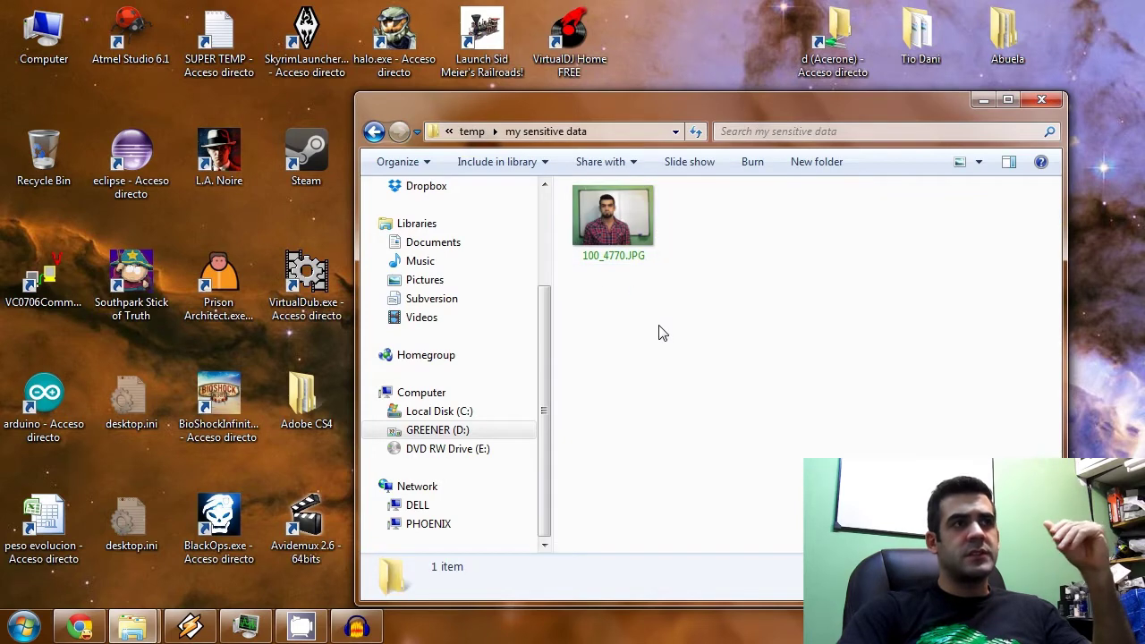
left_click(372, 134)
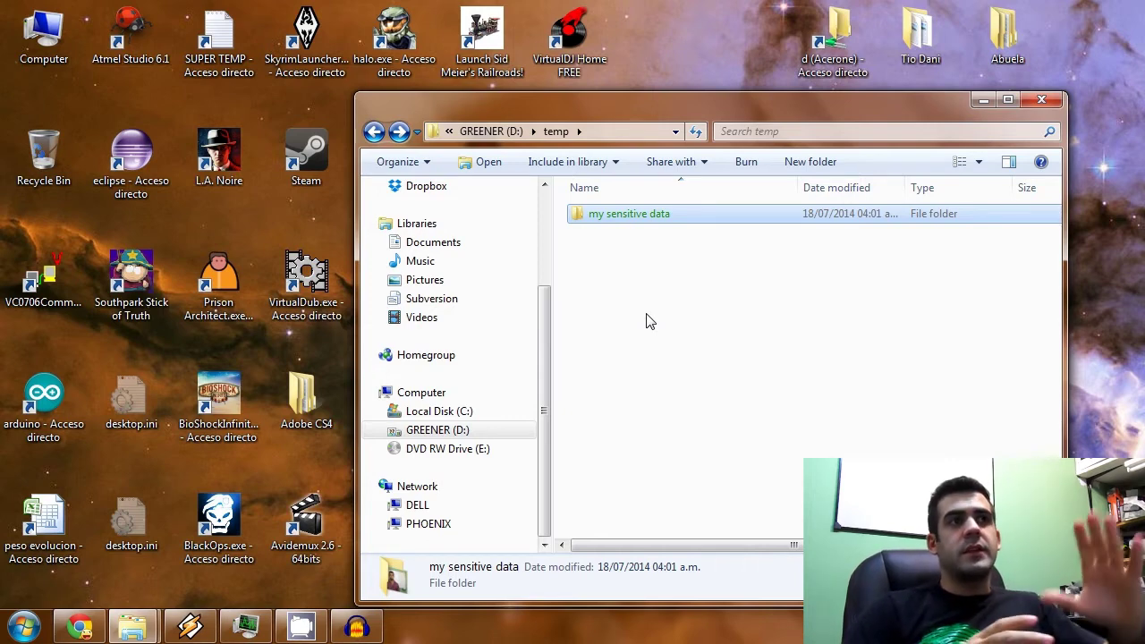
double_click(624, 221)
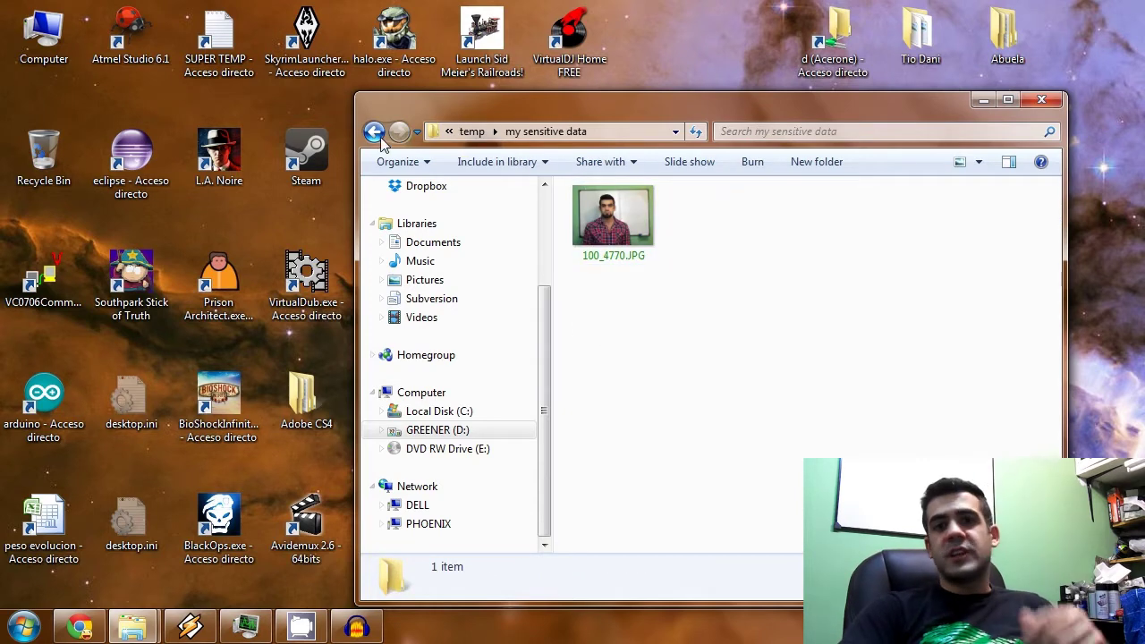
left_click(374, 132)
Untick 'Encrypt contents to secure data' in the 'my sensitive data' folder's advanced attributes and apply.
right_click(620, 220)
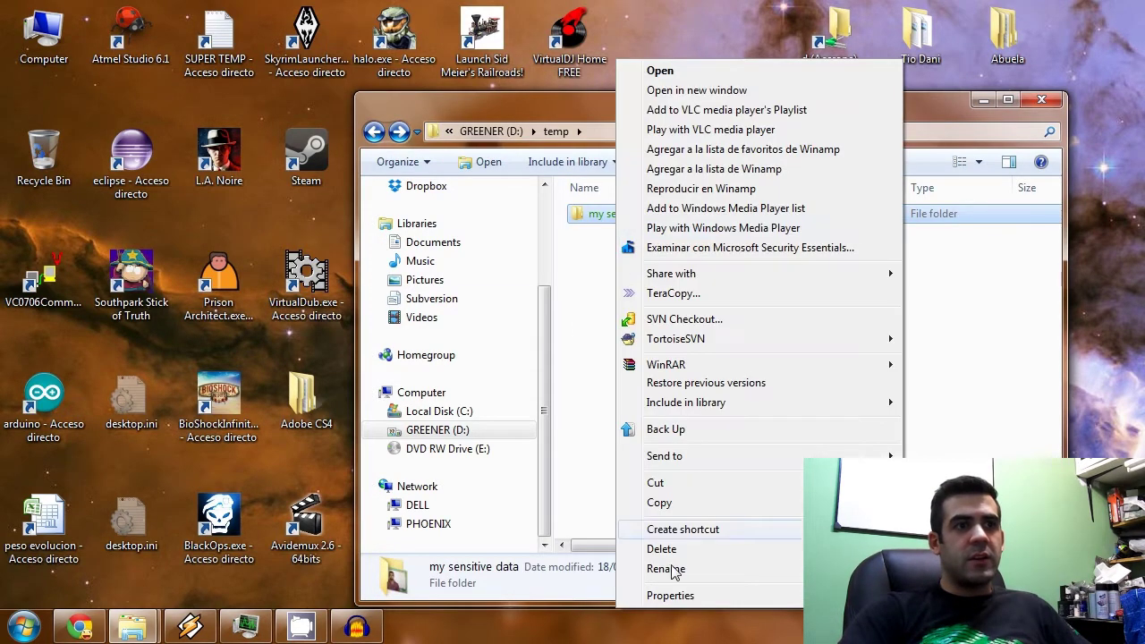
left_click(687, 596)
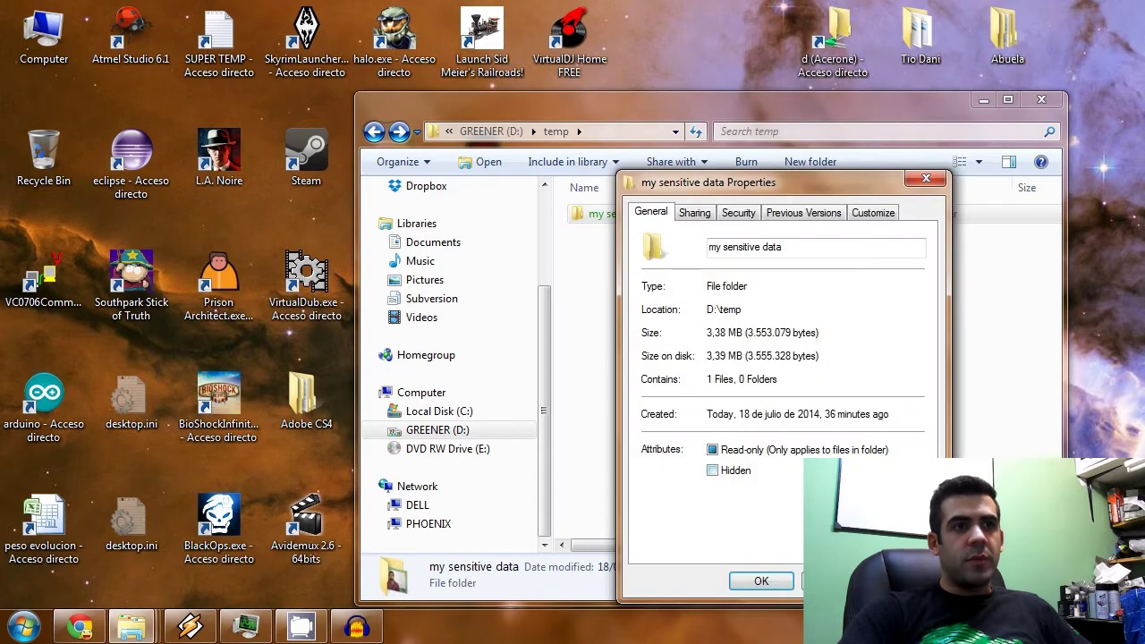
left_click(885, 470)
left_click(669, 455)
left_click(882, 511)
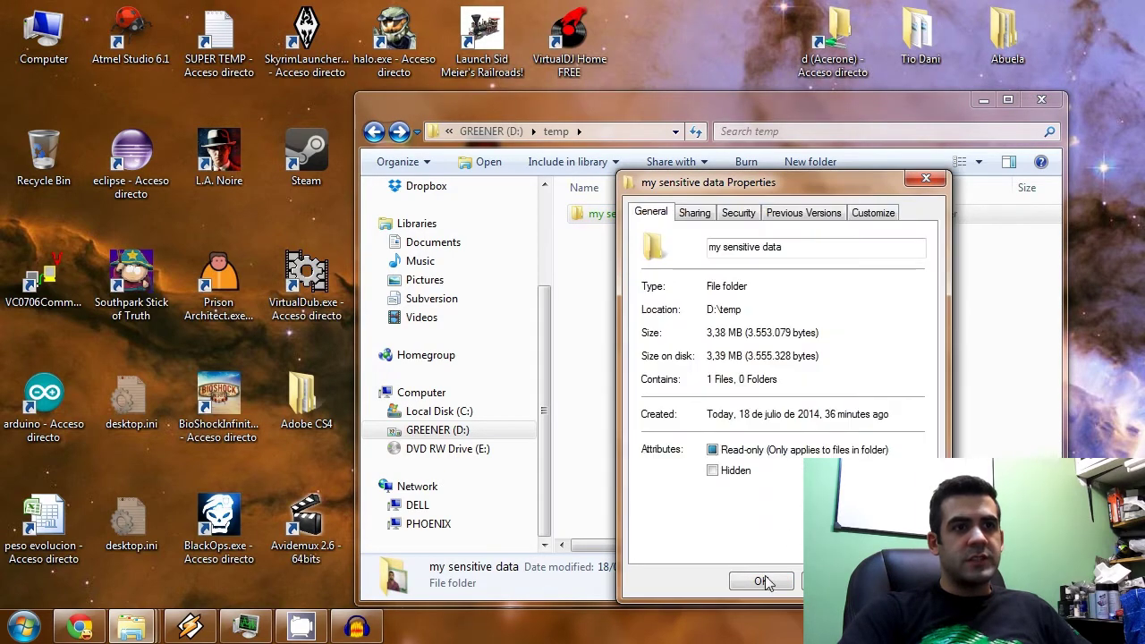
left_click(765, 582)
left_click(872, 410)
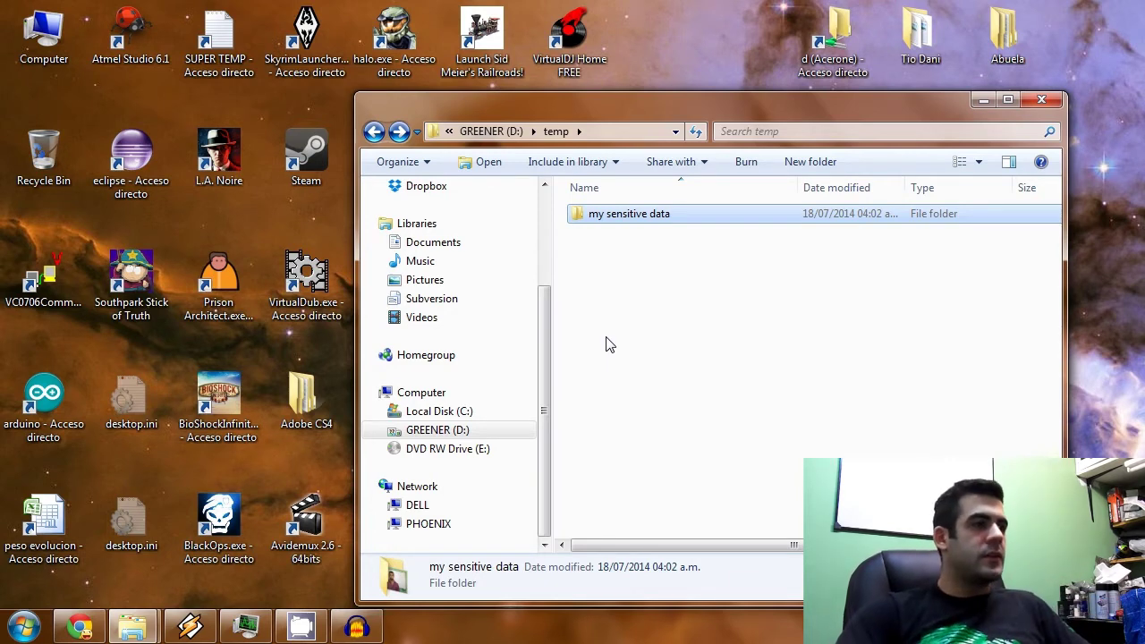
Launch Disk Management through a 'create pa' Start search, enlarge it, and open the Action menu.
left_click(13, 631)
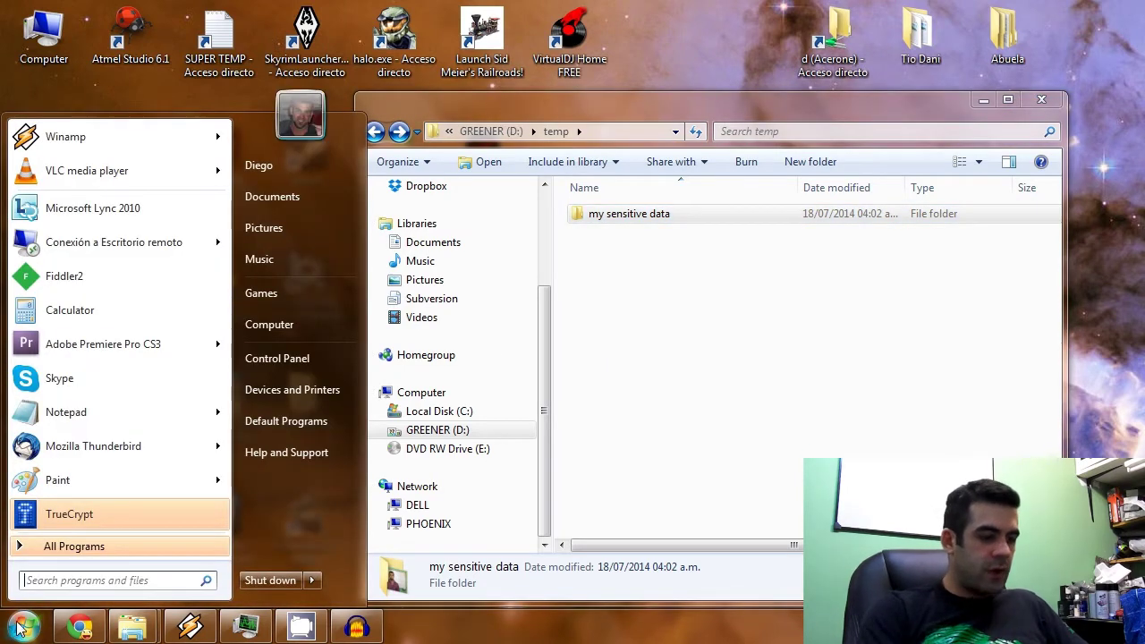
type("create")
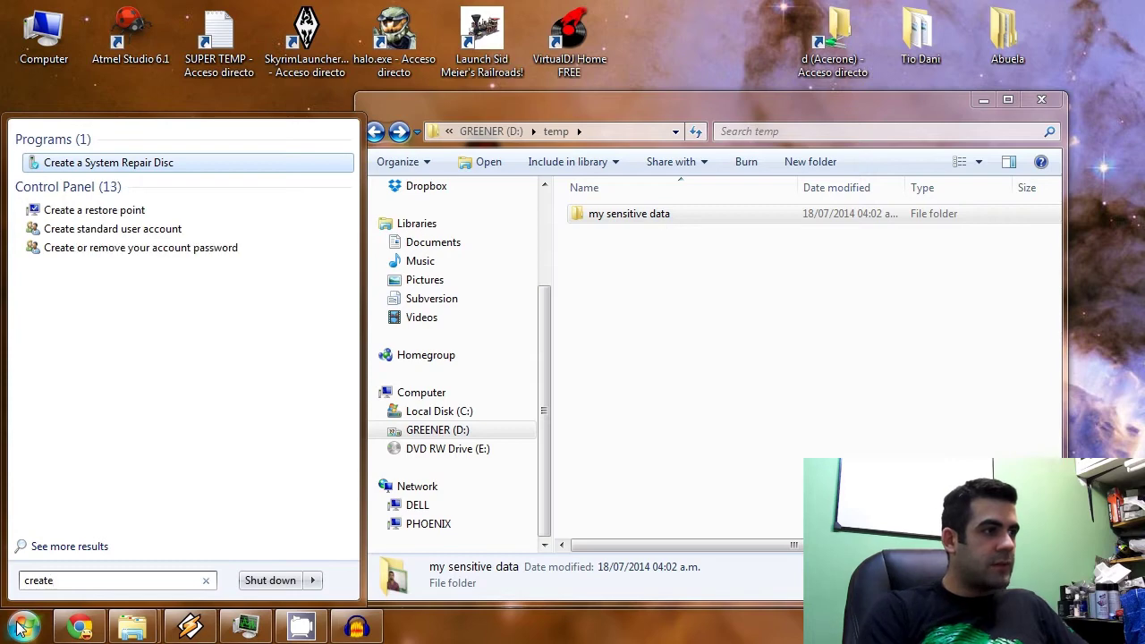
type(" pa")
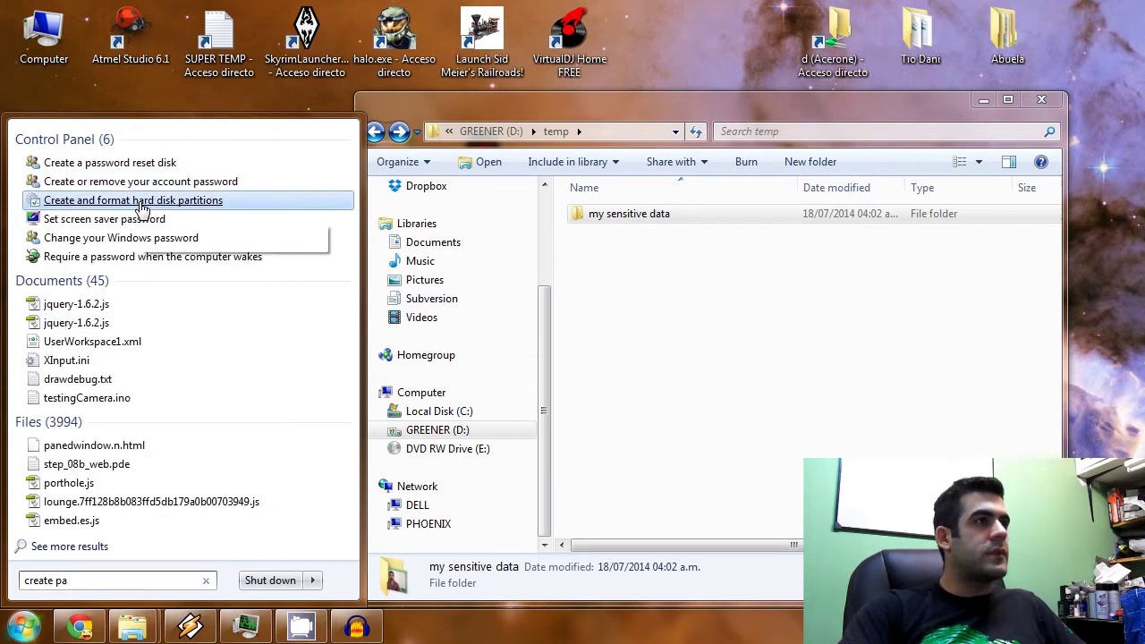
left_click(209, 204)
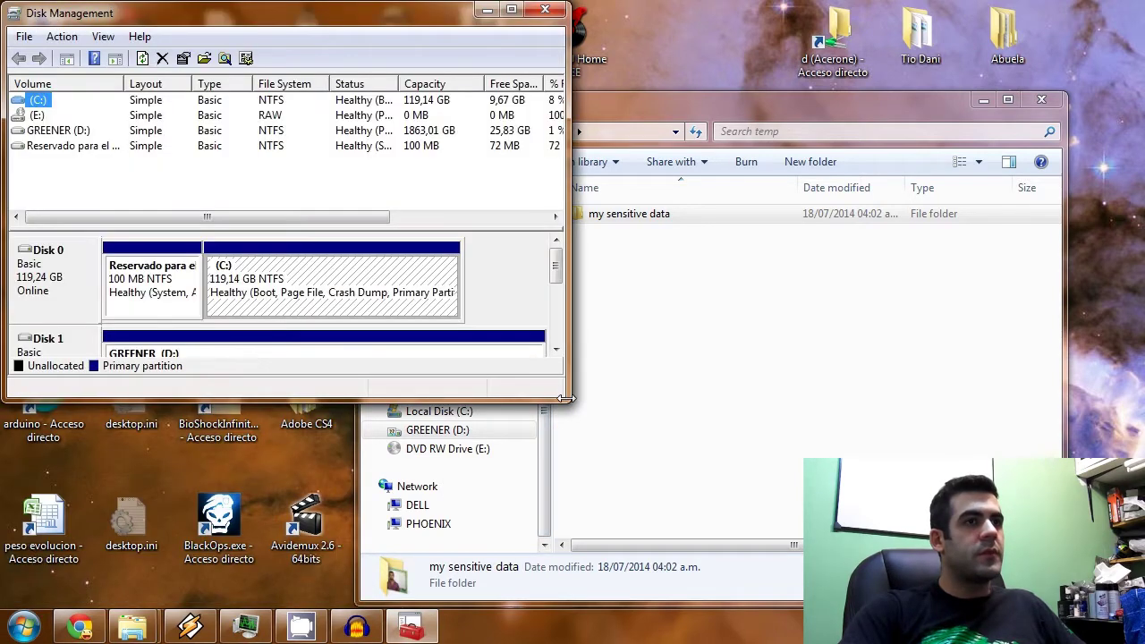
left_click_drag(565, 397, 696, 543)
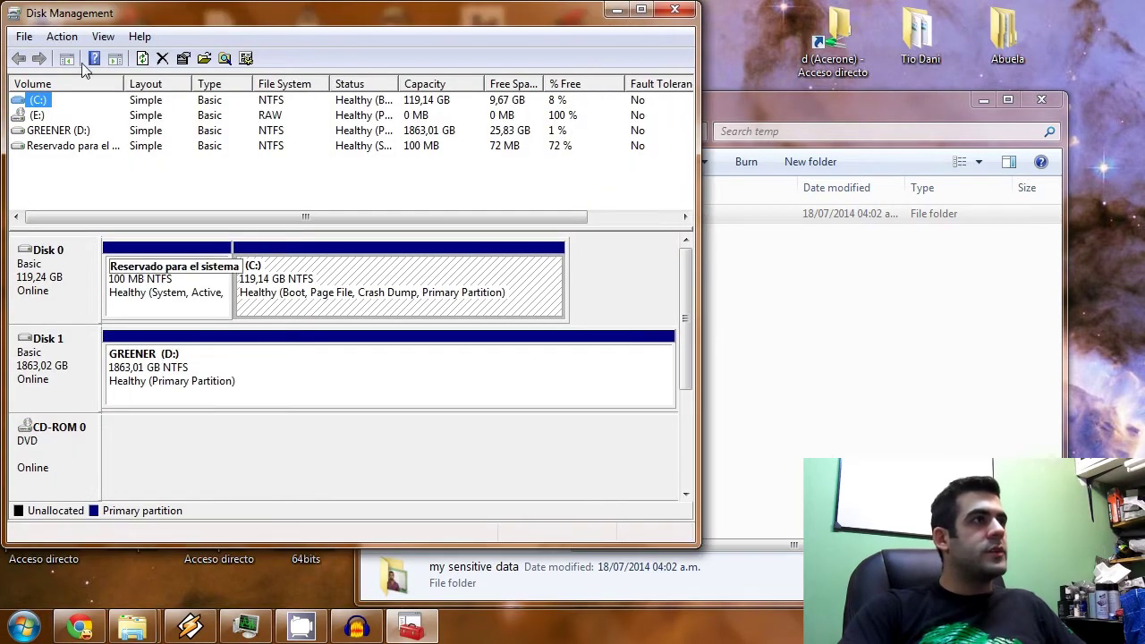
left_click(62, 35)
Start a new virtual hard disk saved as mydisk.vhd in D:\temp.
left_click(99, 98)
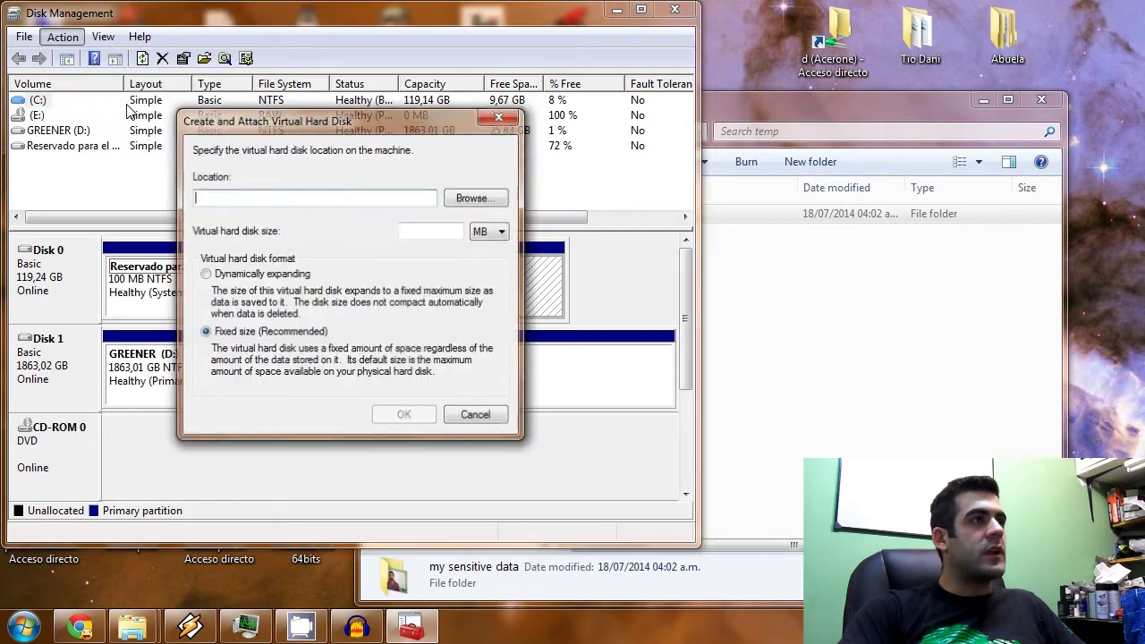
left_click(476, 198)
left_click_drag(451, 158, 371, 187)
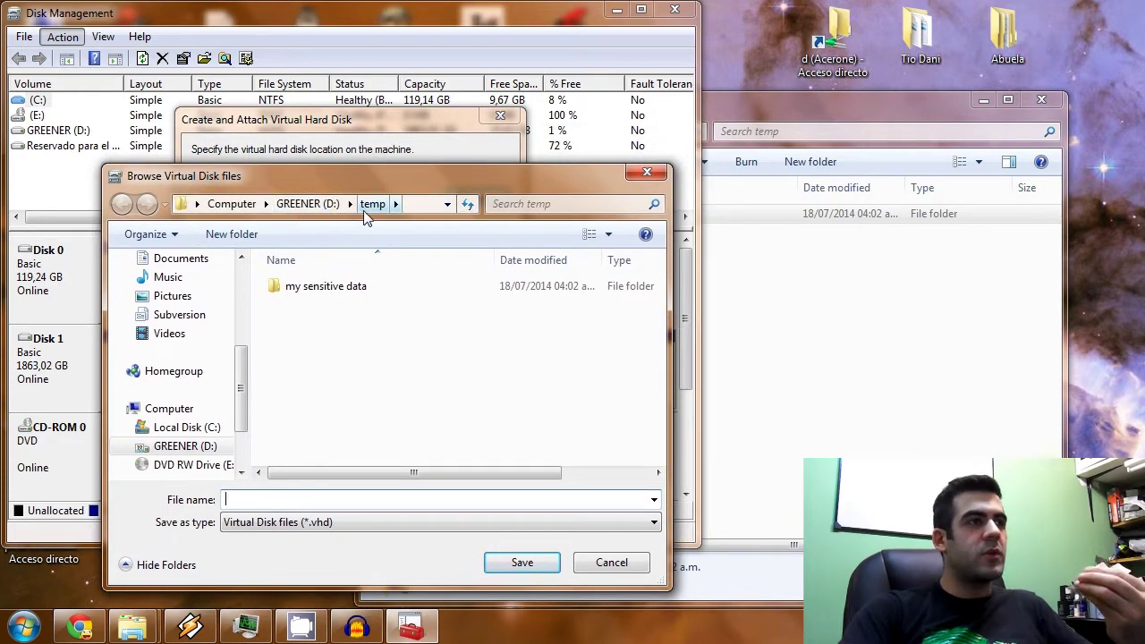
left_click(290, 494)
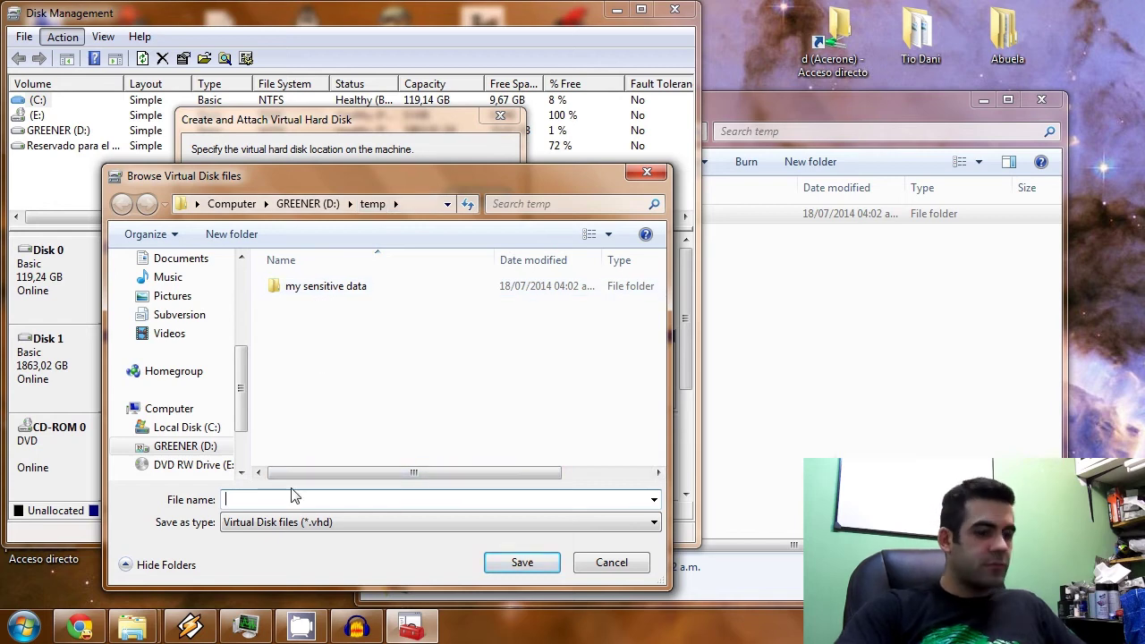
type("my")
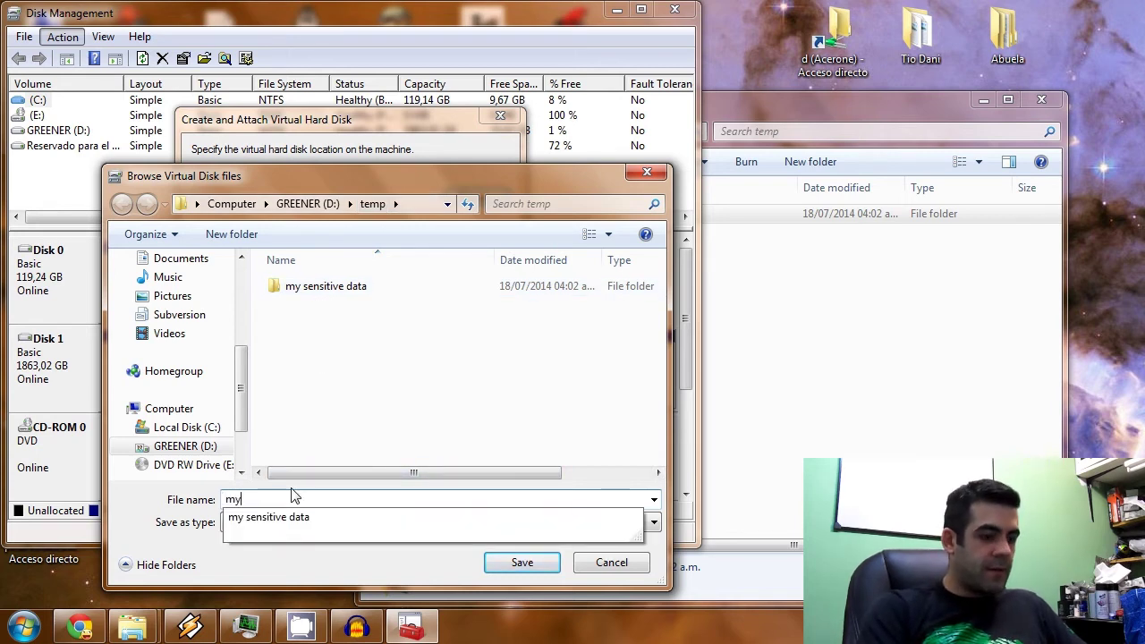
type("disk")
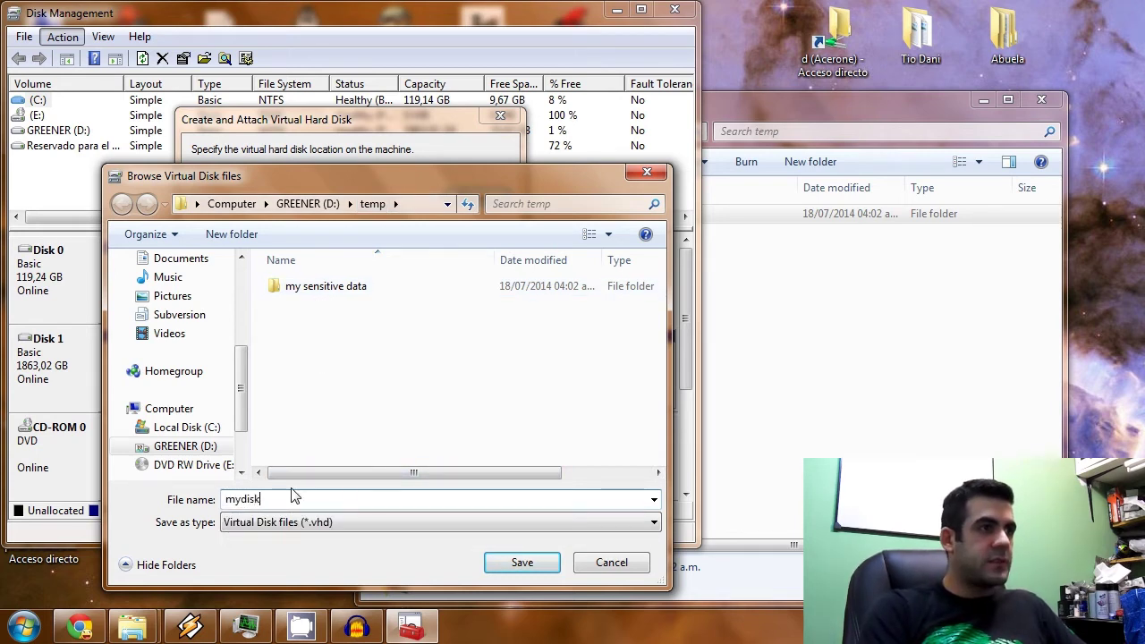
left_click(517, 562)
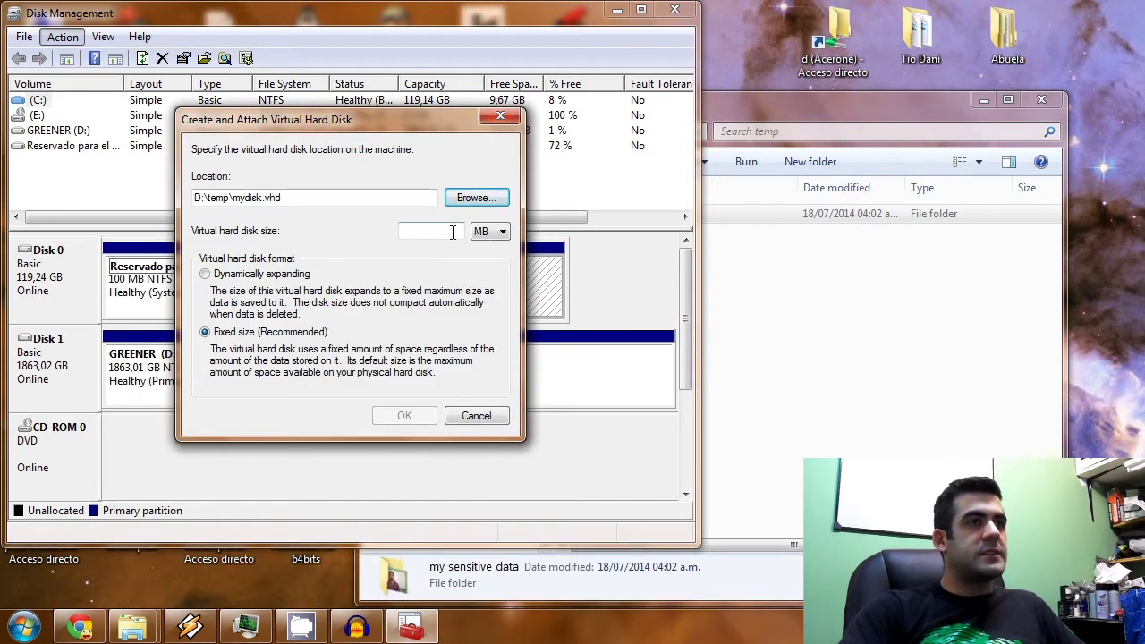
Set the virtual disk size to 100 MB and create it.
left_click(490, 231)
left_click(447, 232)
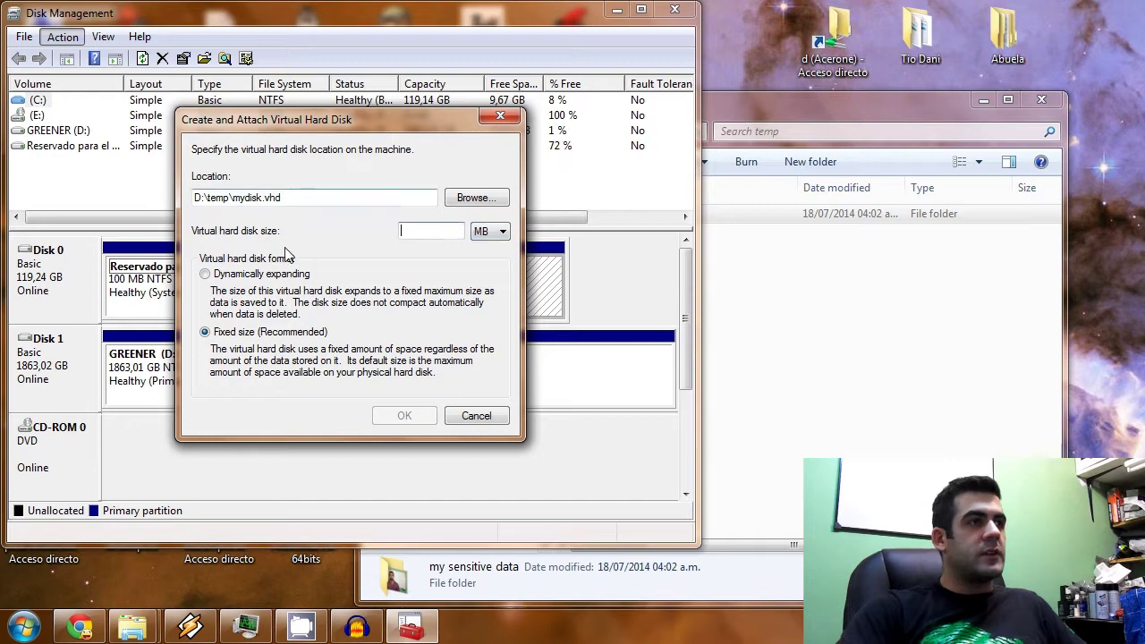
left_click_drag(198, 197, 239, 197)
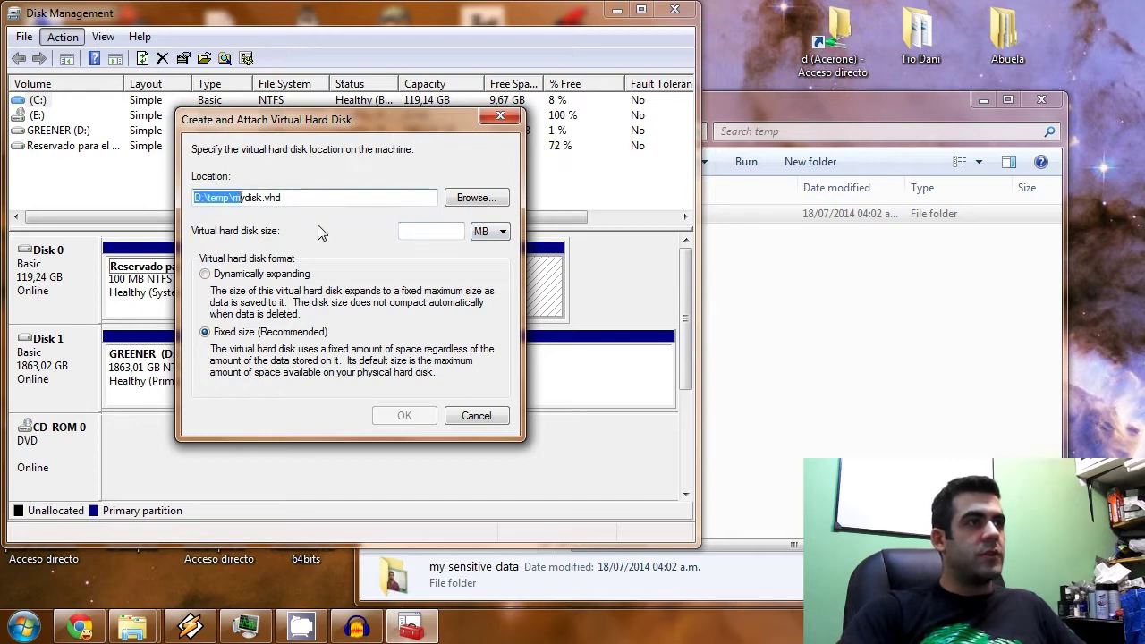
left_click(399, 234)
type("1")
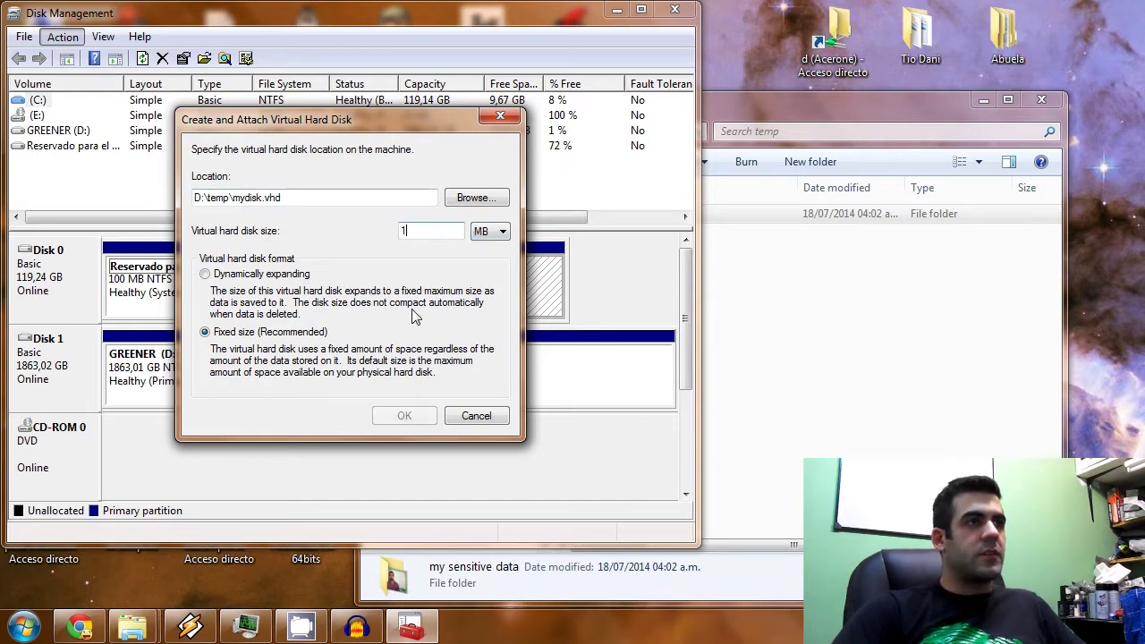
type("00")
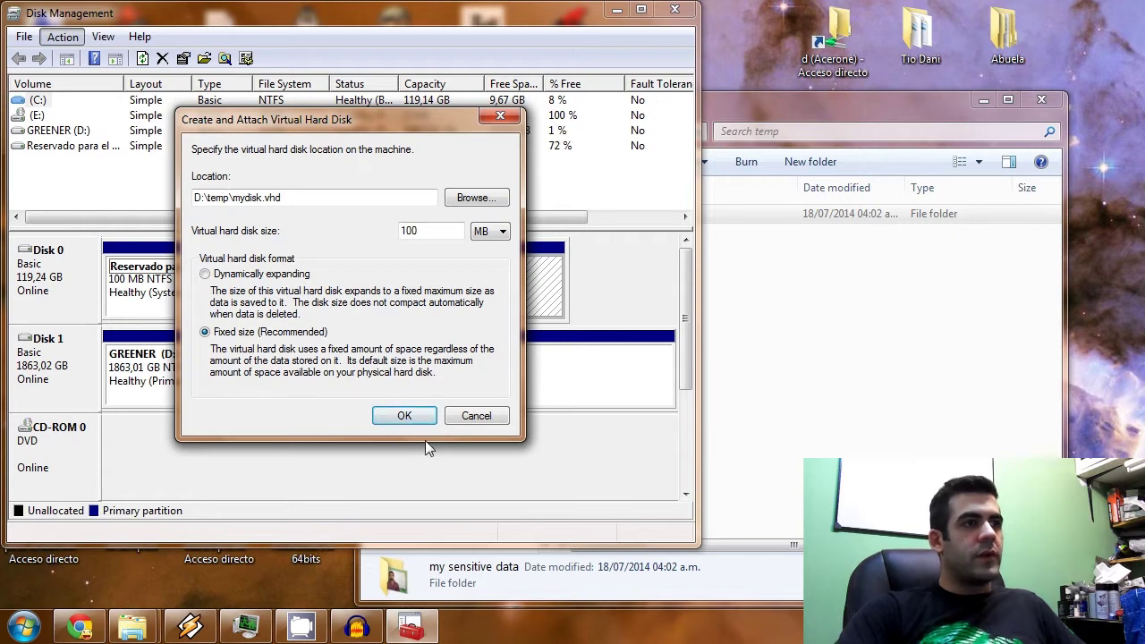
left_click(405, 417)
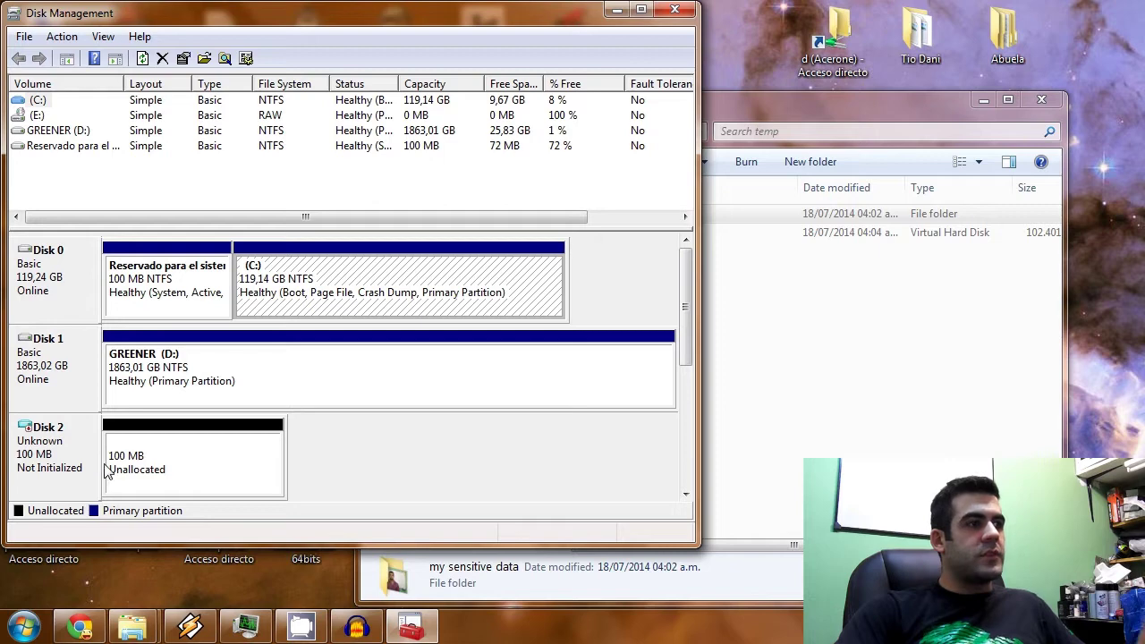
Initialize Disk 2 with an MBR partition style.
right_click(64, 446)
right_click(71, 447)
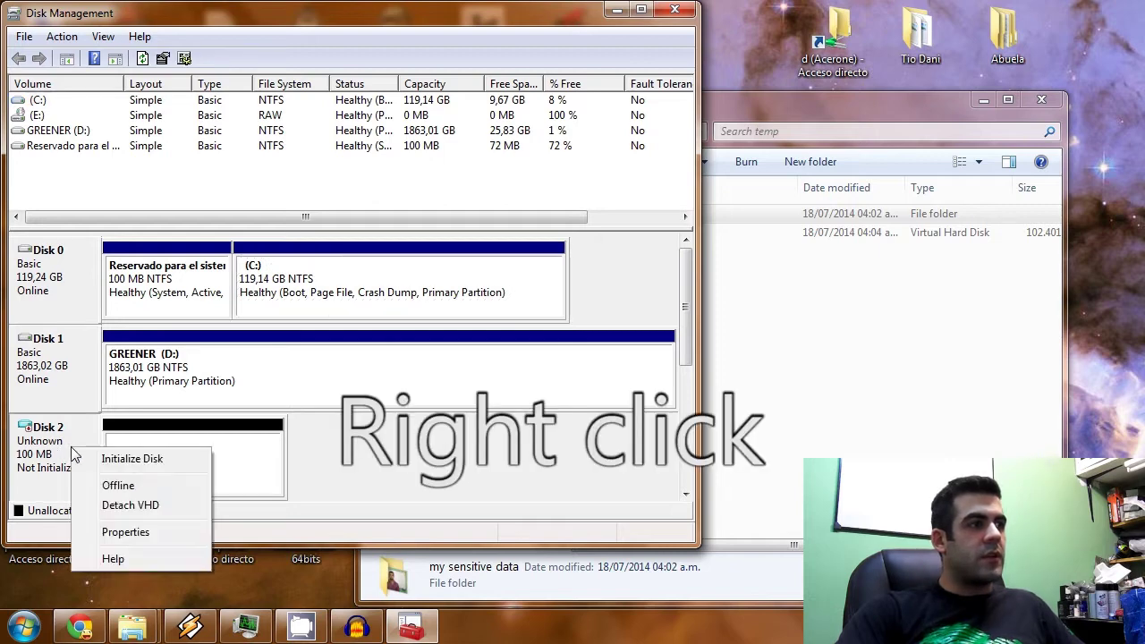
left_click(130, 458)
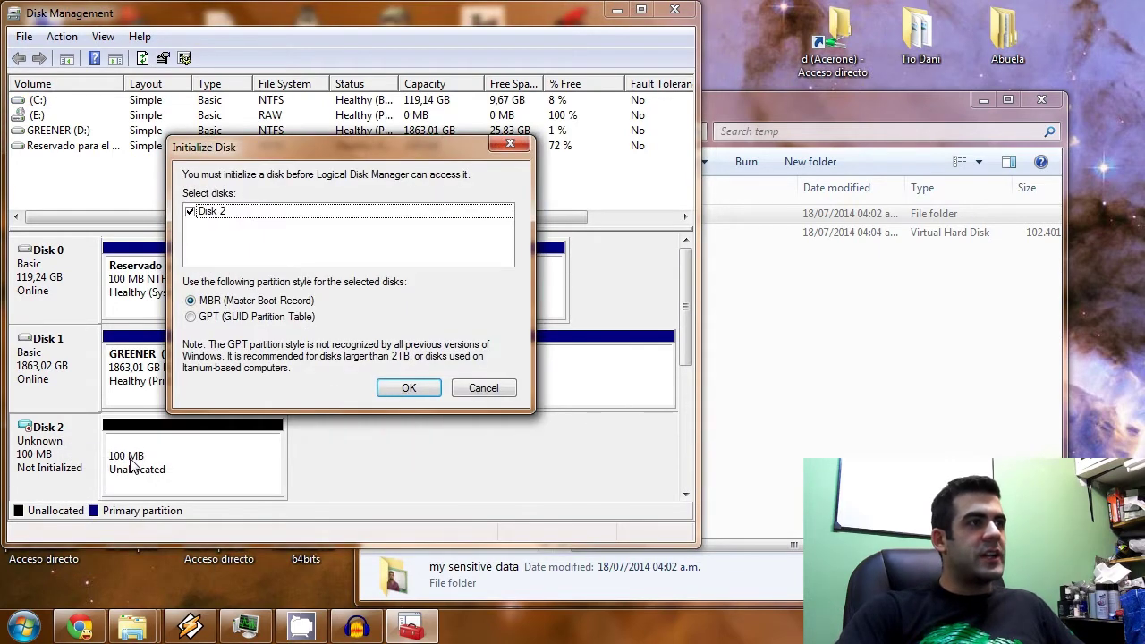
left_click(409, 387)
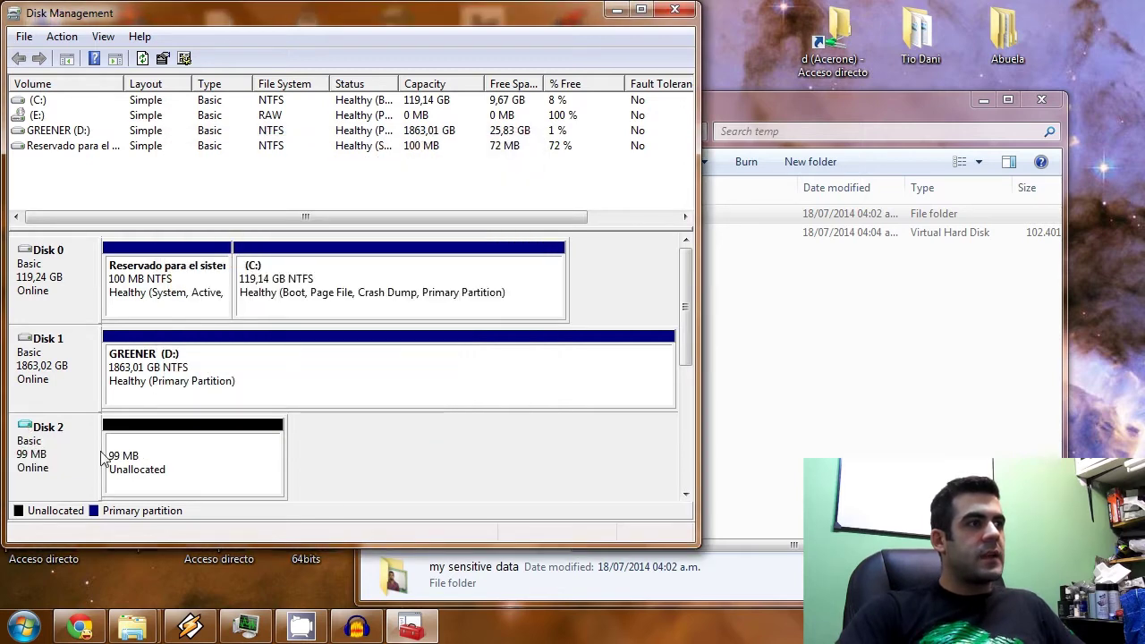
Create a 97 MB NTFS quick-formatted simple volume with drive letter G:.
right_click(179, 458)
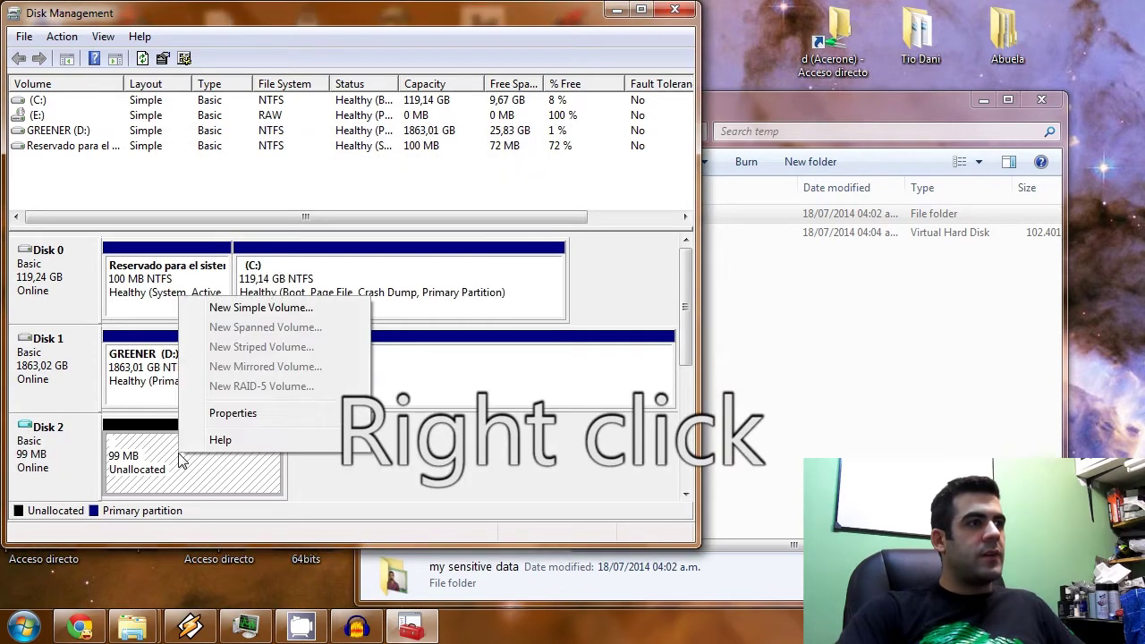
left_click(255, 308)
left_click(354, 417)
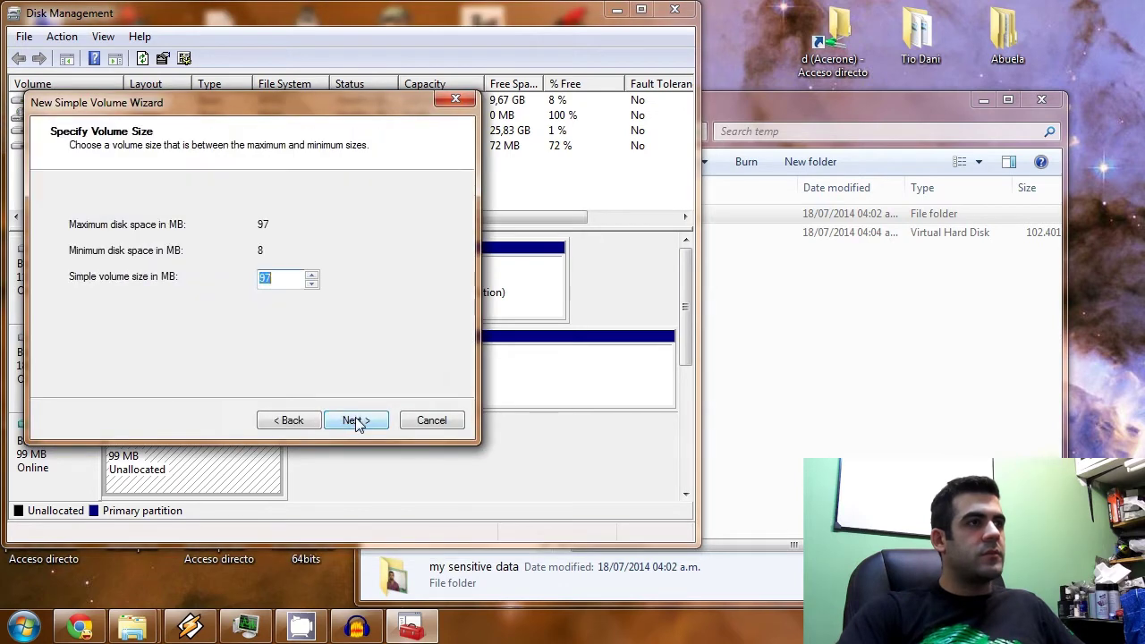
left_click(357, 417)
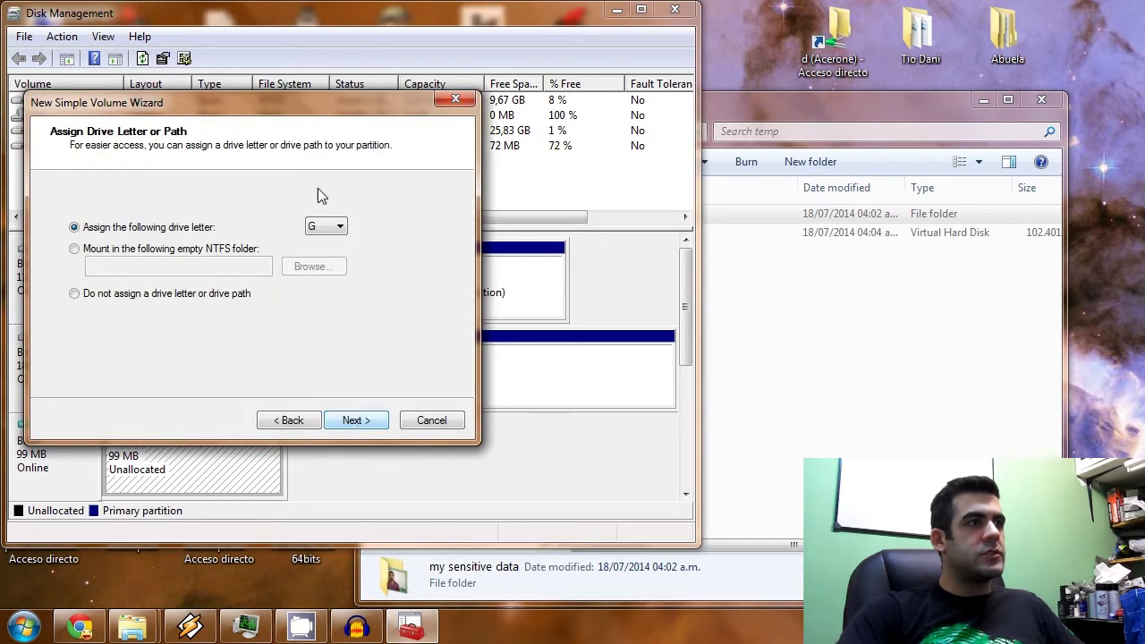
left_click(340, 229)
left_click(341, 229)
left_click(361, 422)
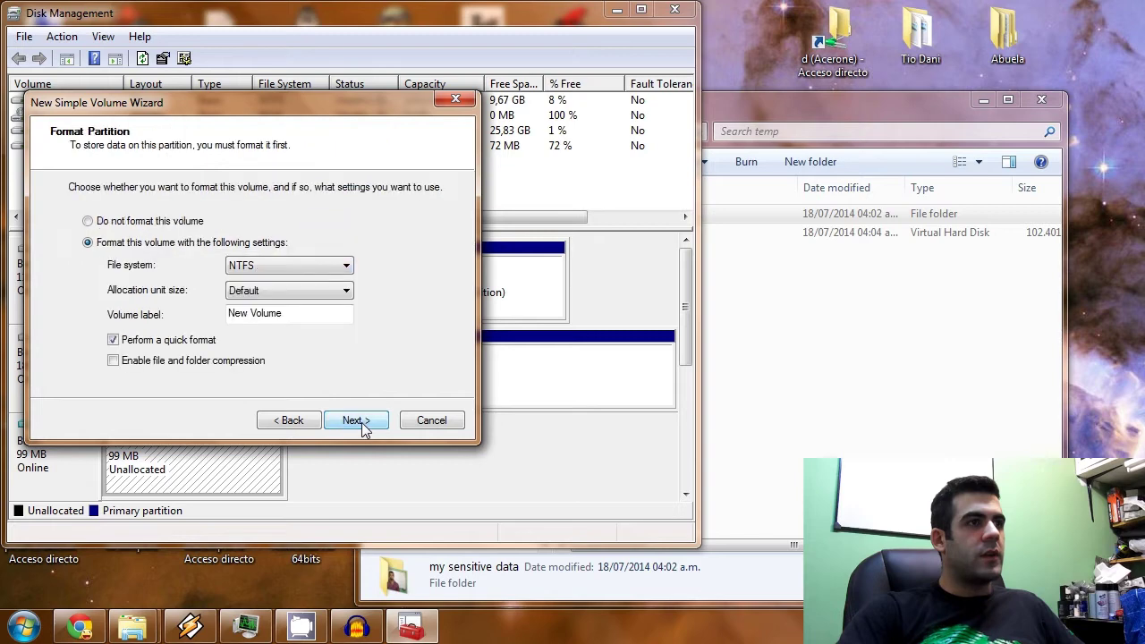
left_click(362, 422)
left_click(357, 420)
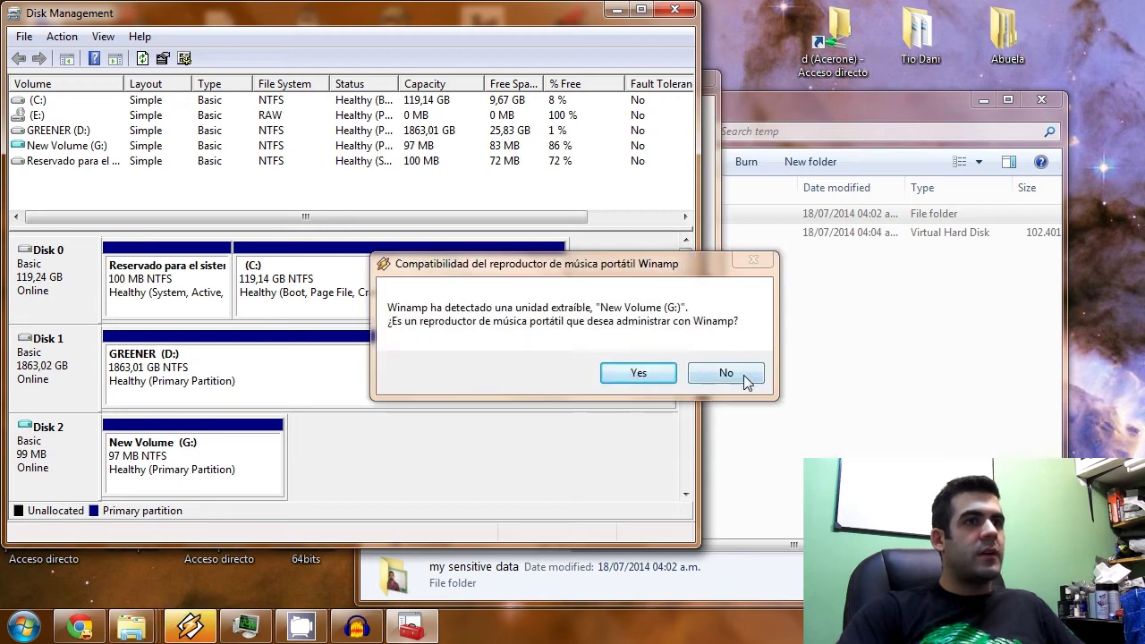
left_click(724, 372)
Open New Volume (G:) in a separate Explorer window beside D:\temp.
left_click(768, 106)
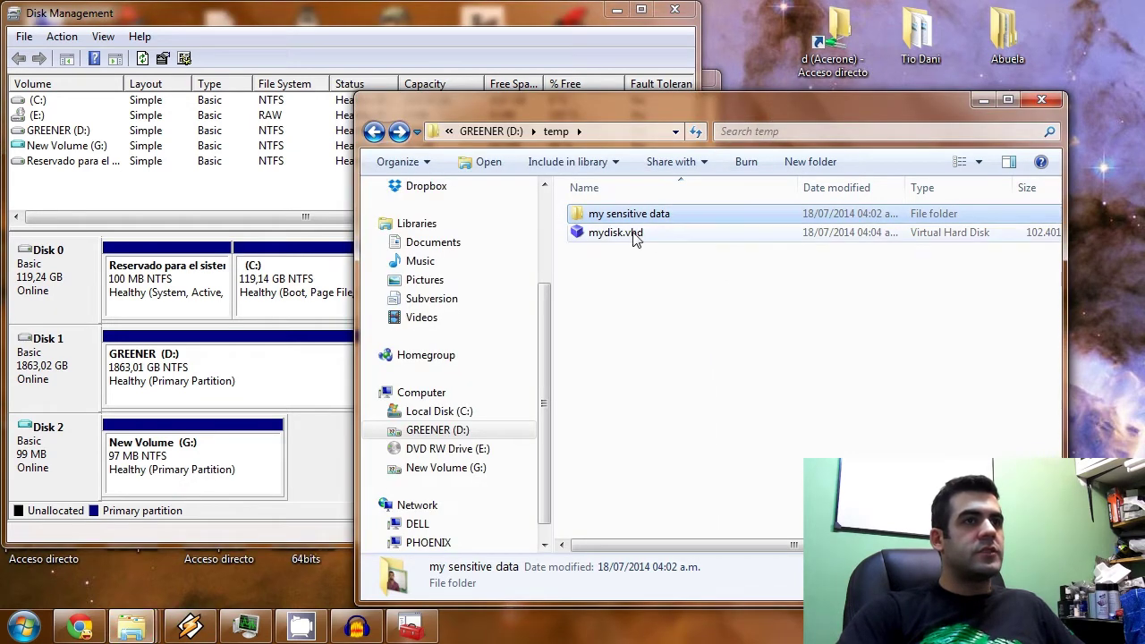
left_click(805, 233)
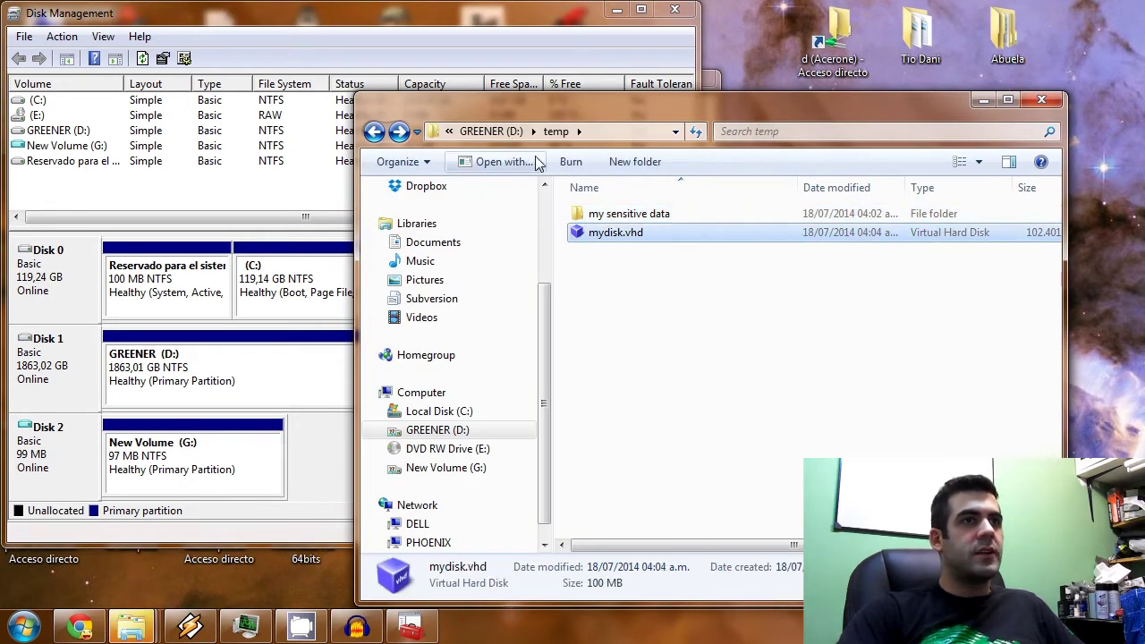
key("super+e")
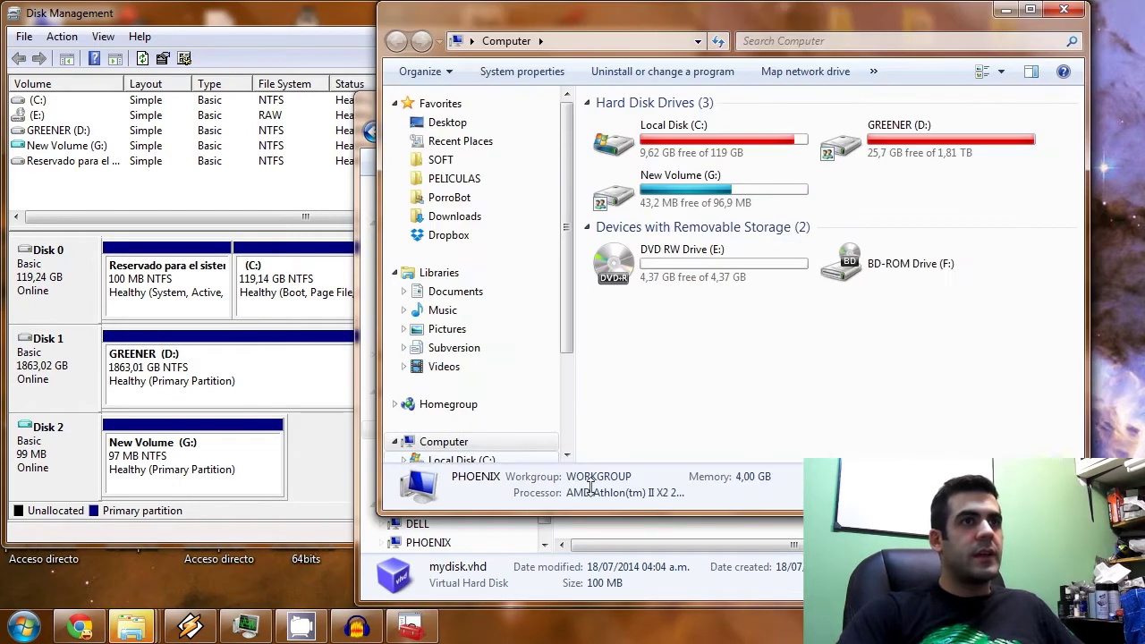
left_click(689, 202)
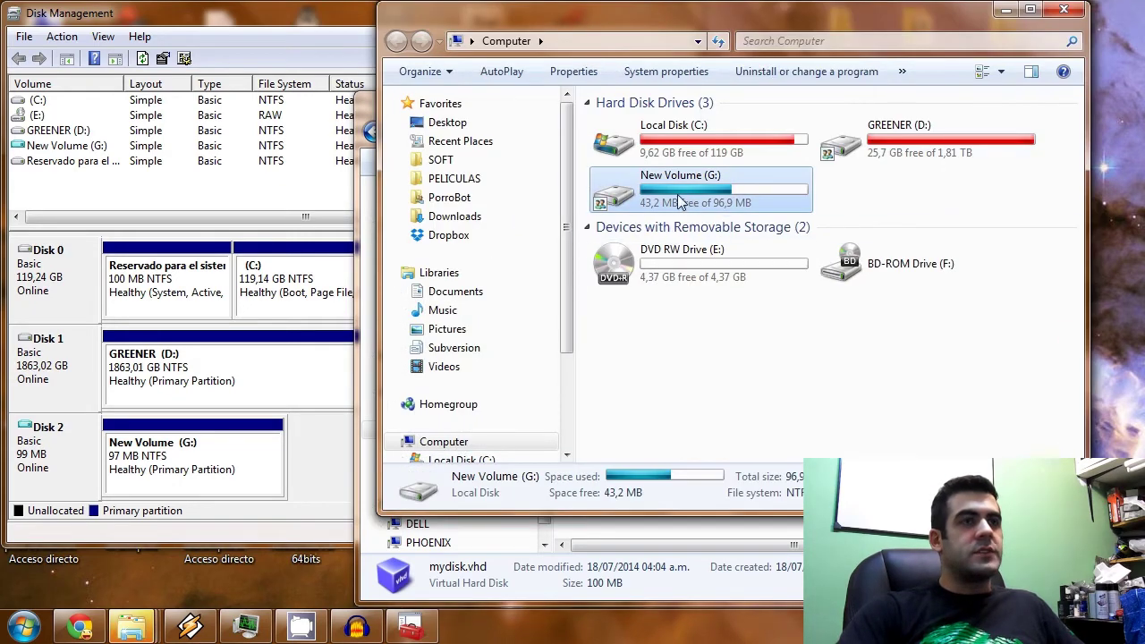
double_click(669, 204)
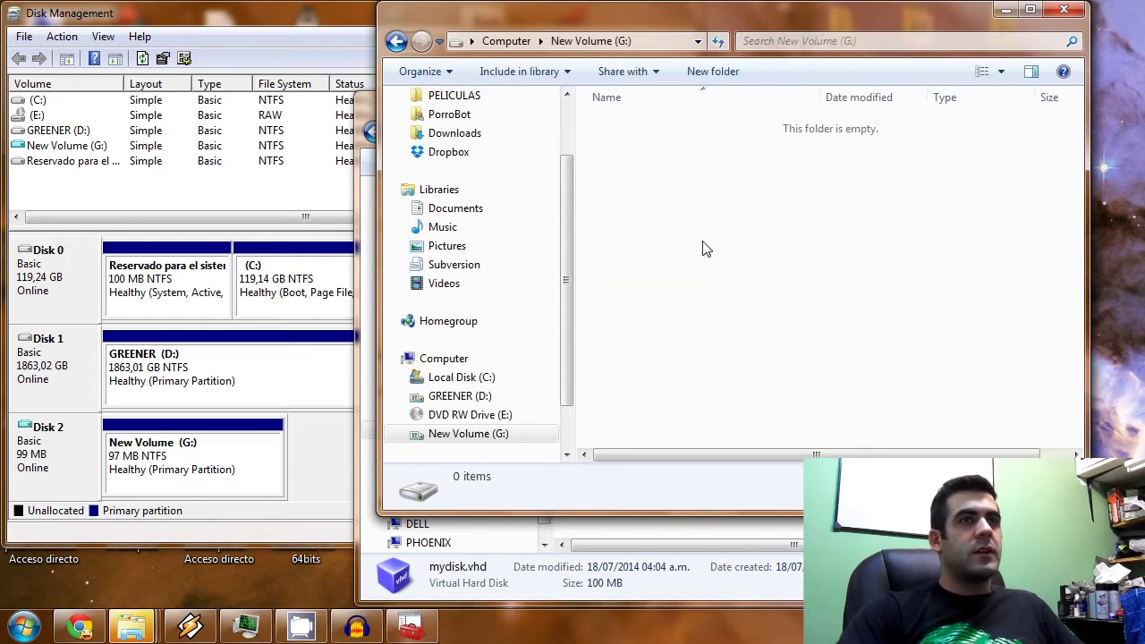
left_click(397, 40)
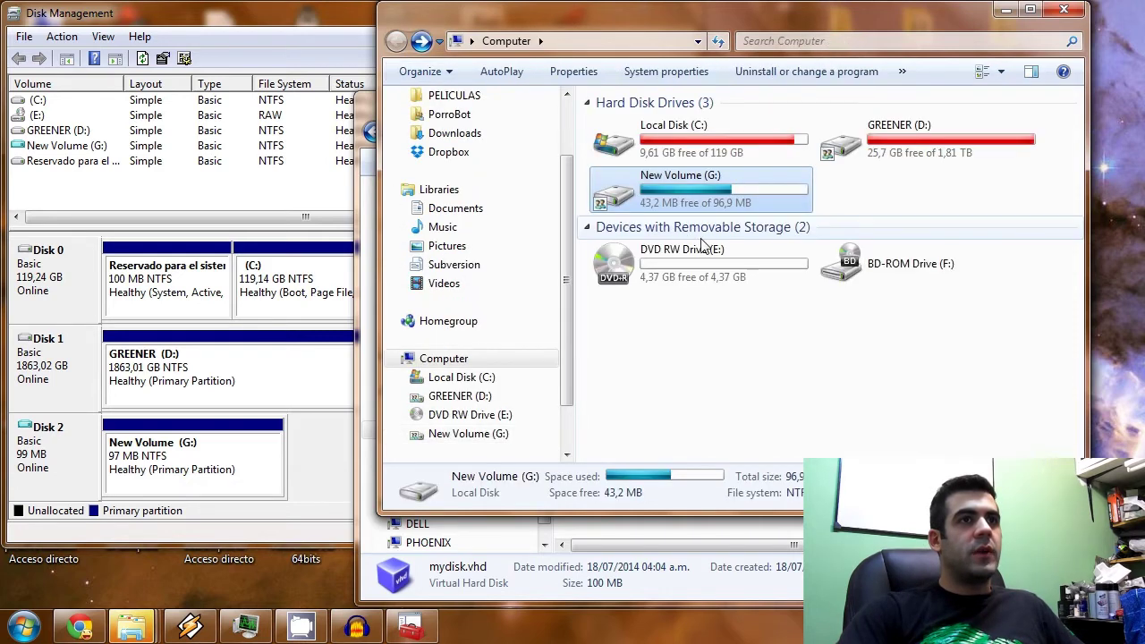
left_click_drag(670, 19, 562, 64)
double_click(607, 244)
Drag 'my sensitive data' from D:\temp into New Volume (G:).
left_click_drag(989, 99, 1078, 119)
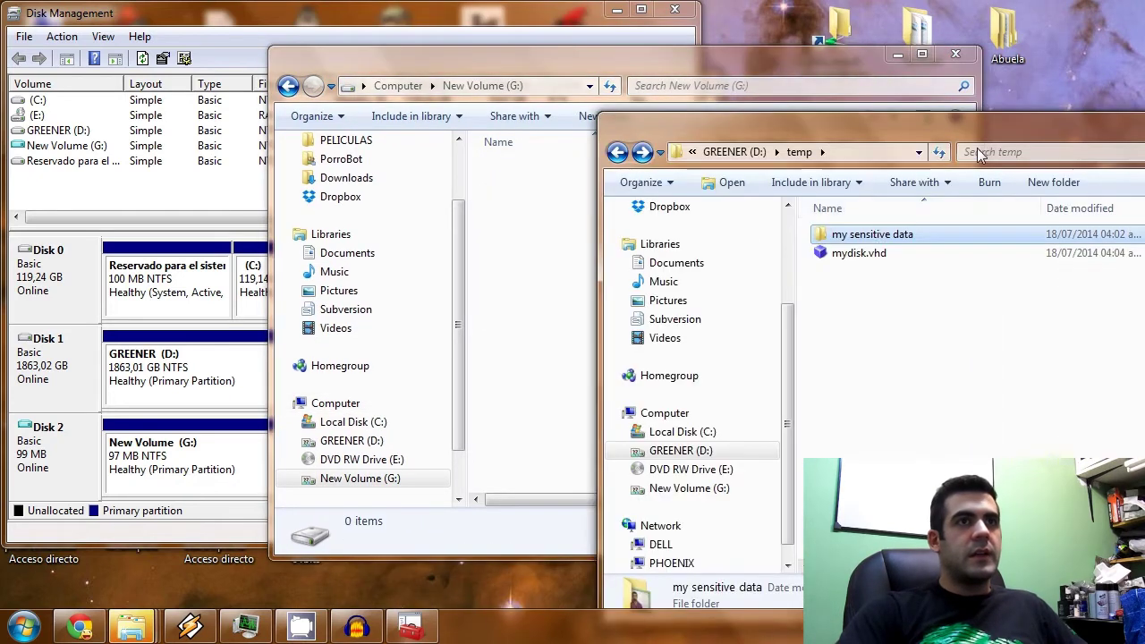
left_click_drag(621, 250, 534, 272)
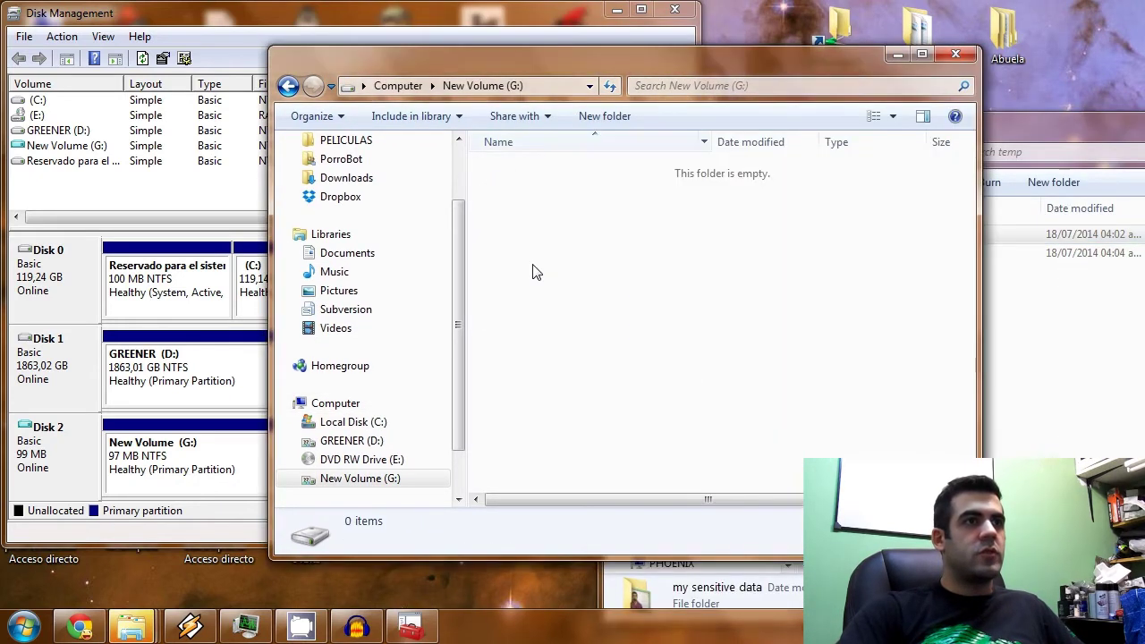
left_click_drag(1056, 126, 646, 163)
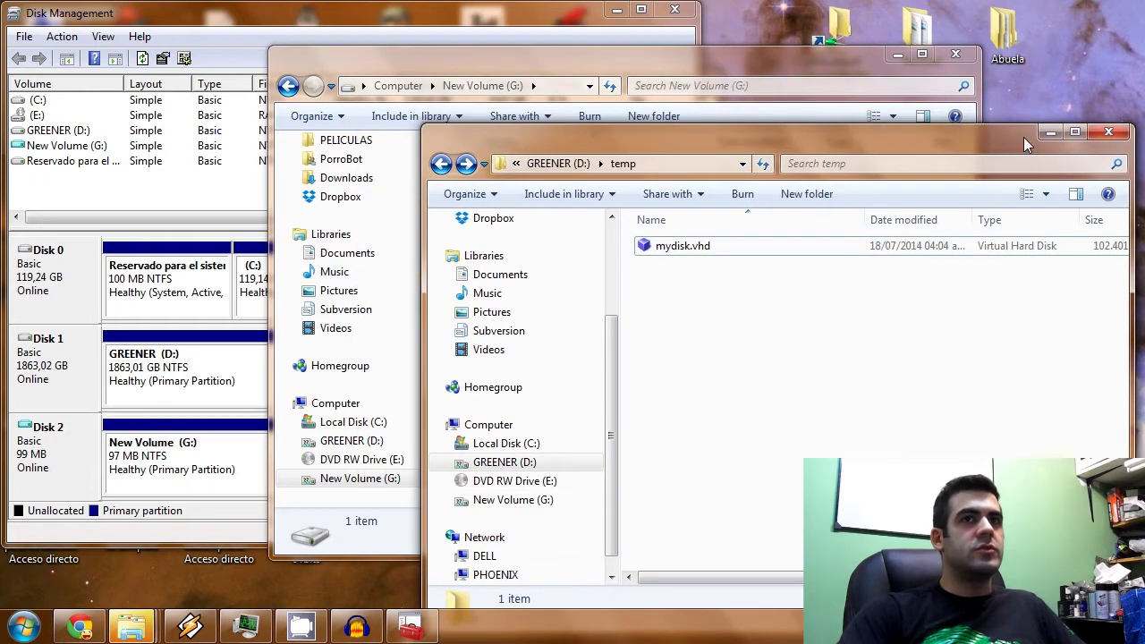
left_click(1050, 134)
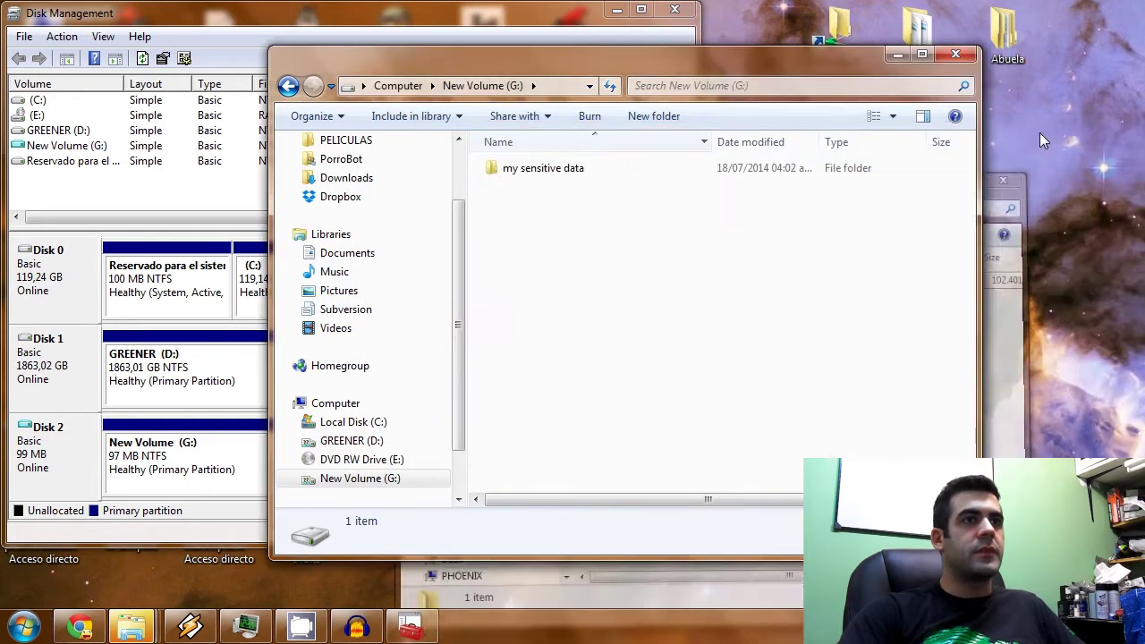
left_click_drag(542, 69, 691, 120)
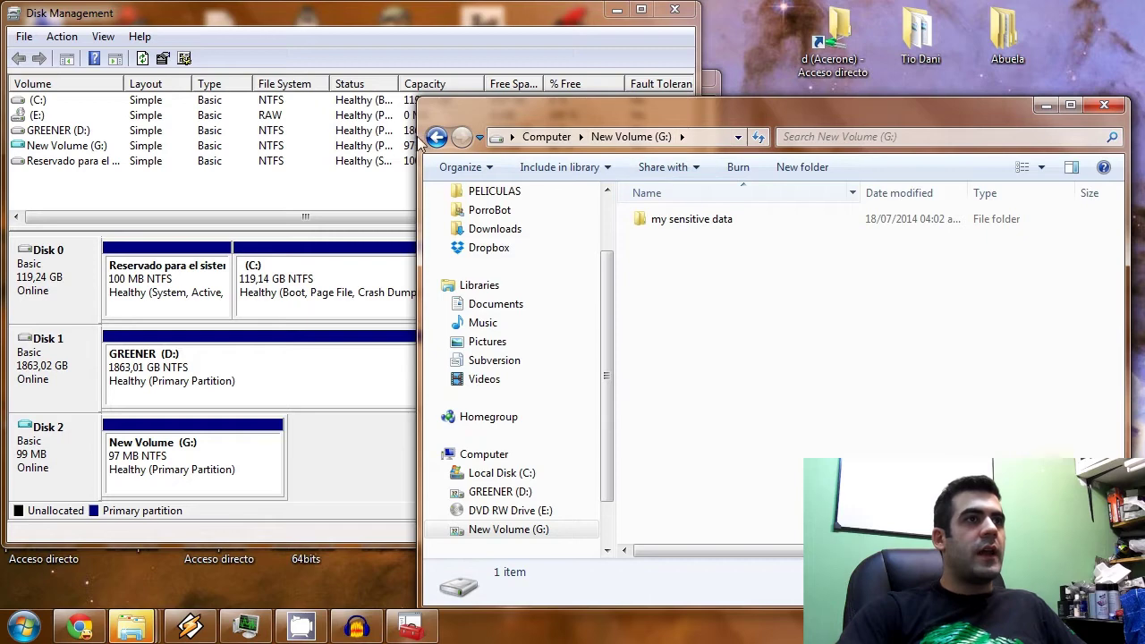
left_click(437, 136)
Open BitLocker Drive Encryption via a 'bitlo' search and turn it on for G:.
left_click(27, 626)
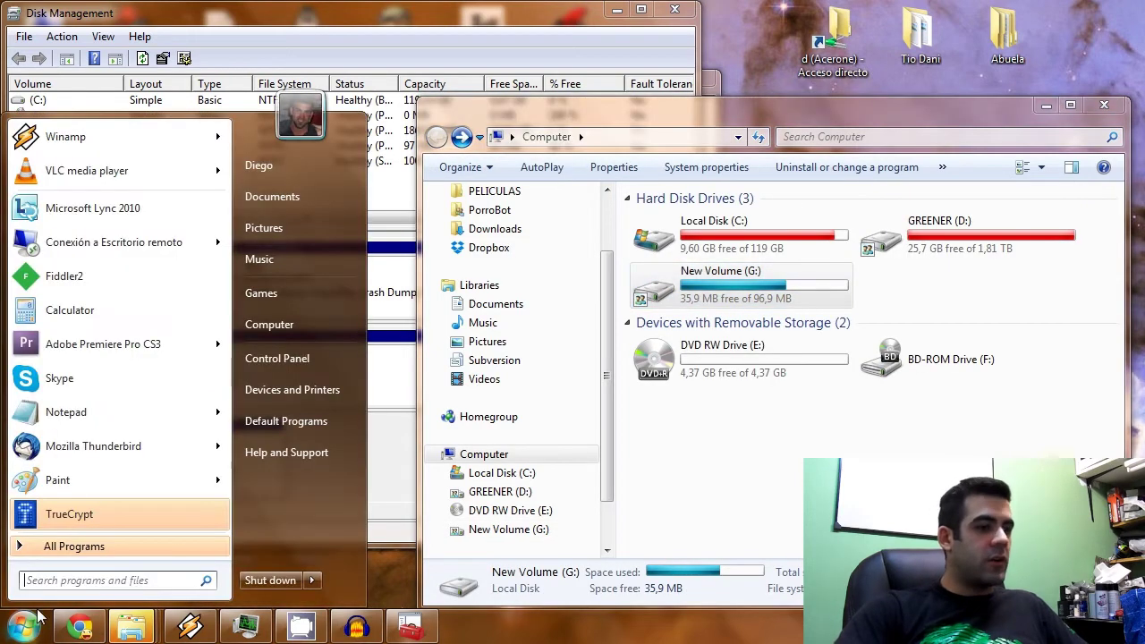
type("bitlo")
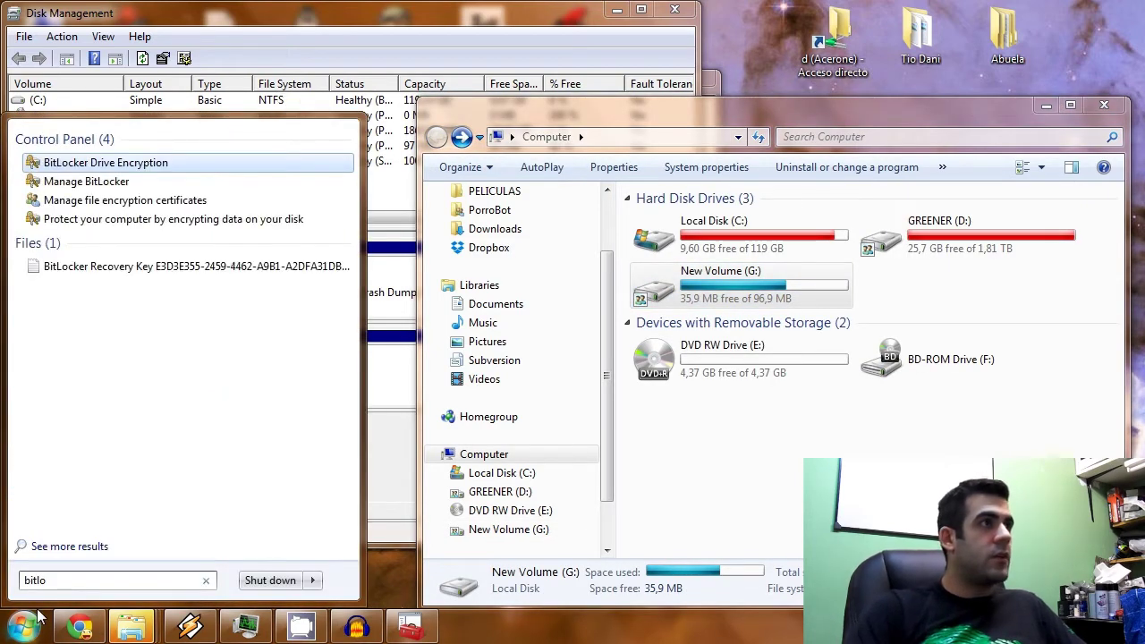
left_click(101, 179)
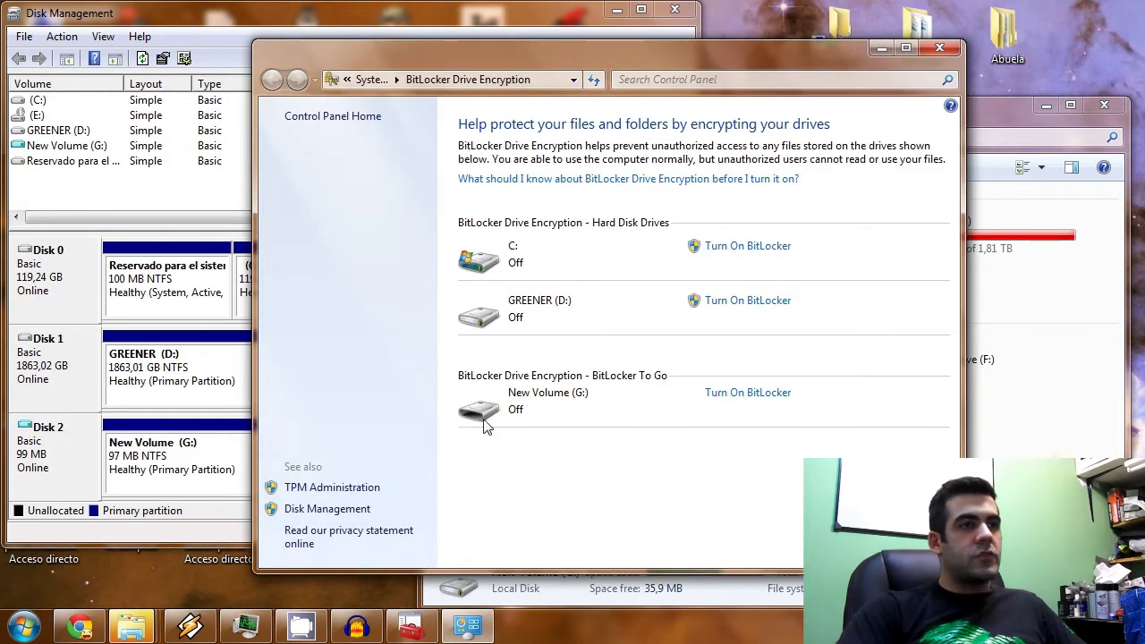
left_click(741, 396)
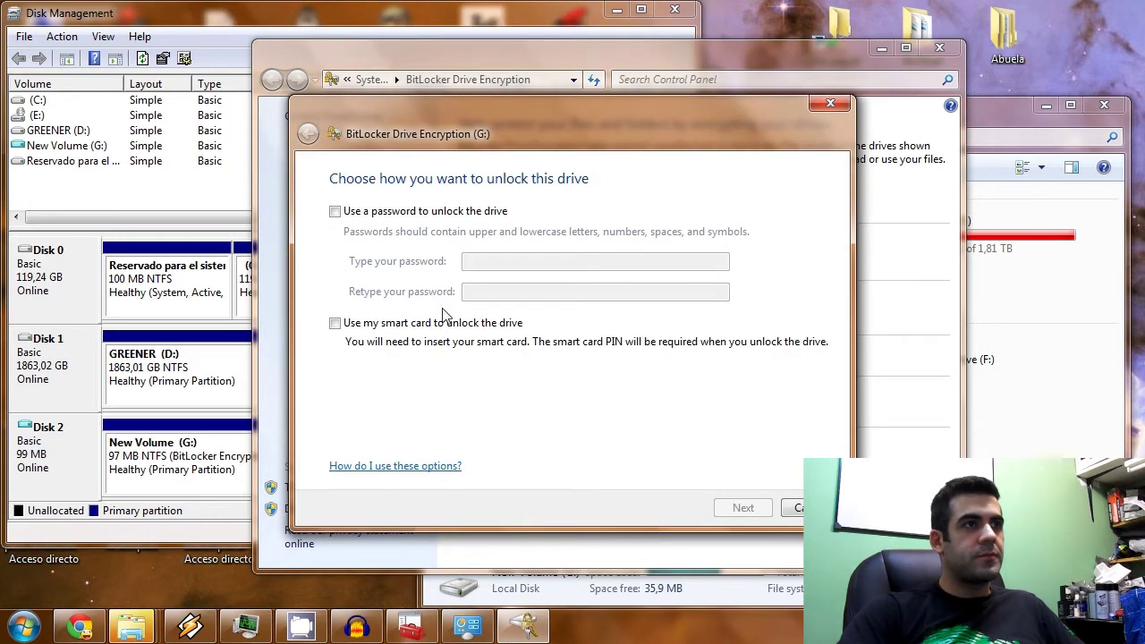
Choose password unlocking for G:, entering and confirming the password.
left_click(376, 213)
left_click(493, 258)
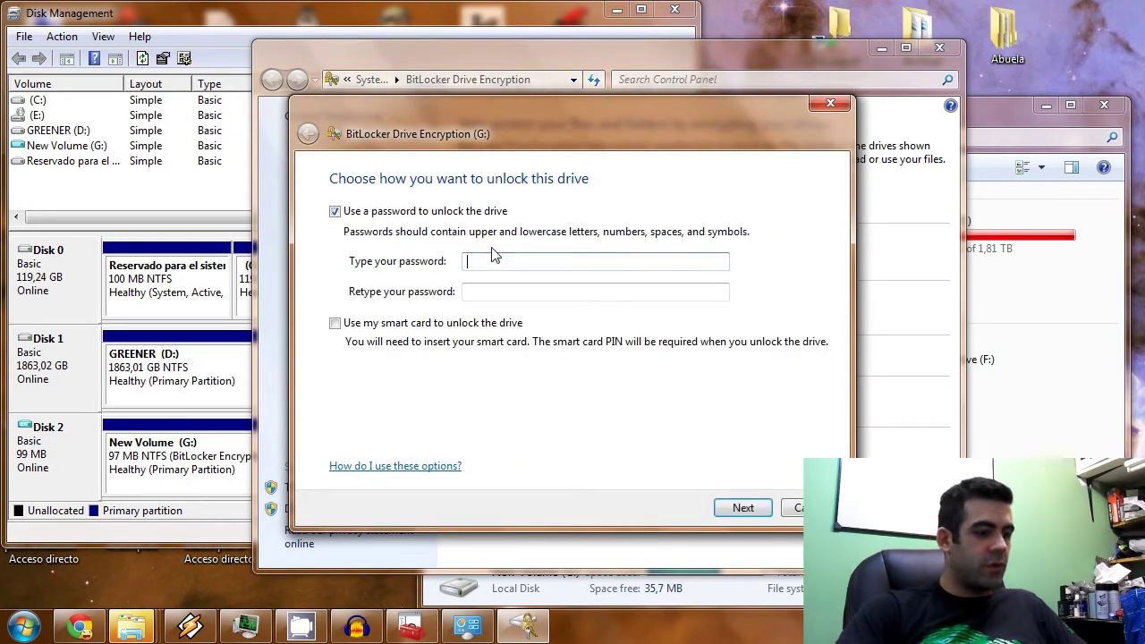
type("12")
key("Tab")
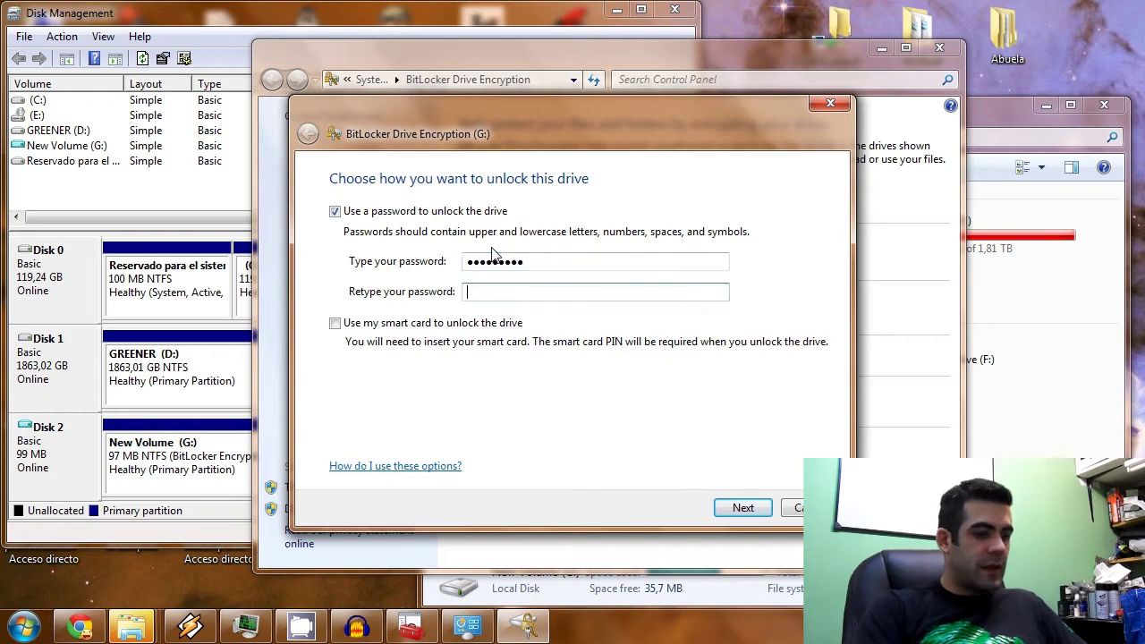
type("1234567")
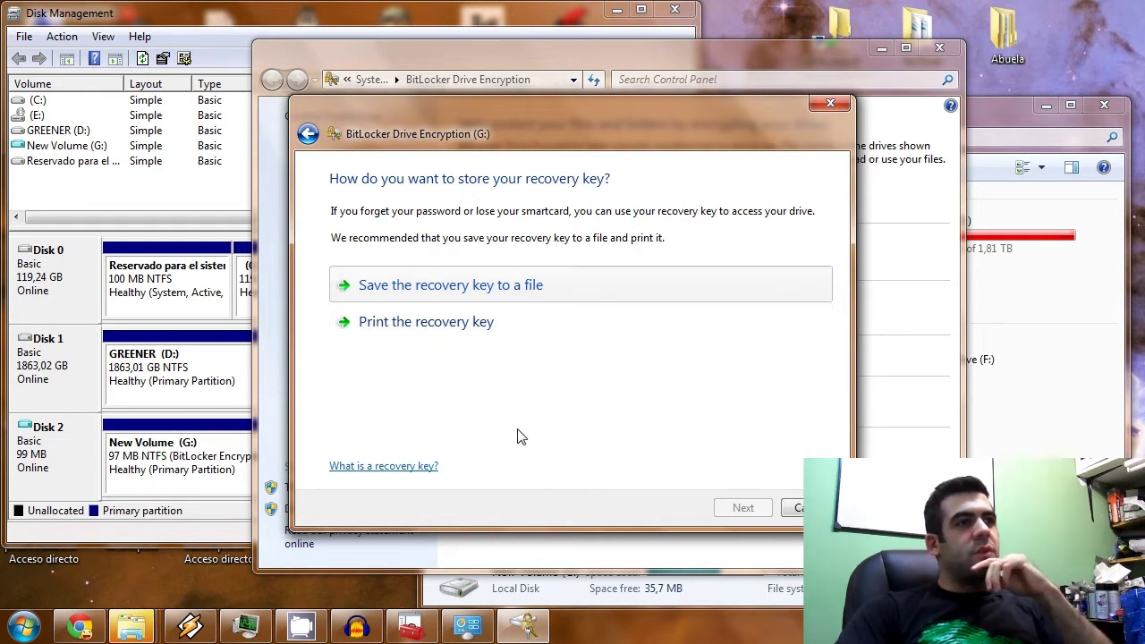
Save the recovery key as a text file in temp and start encrypting G:.
key("Return")
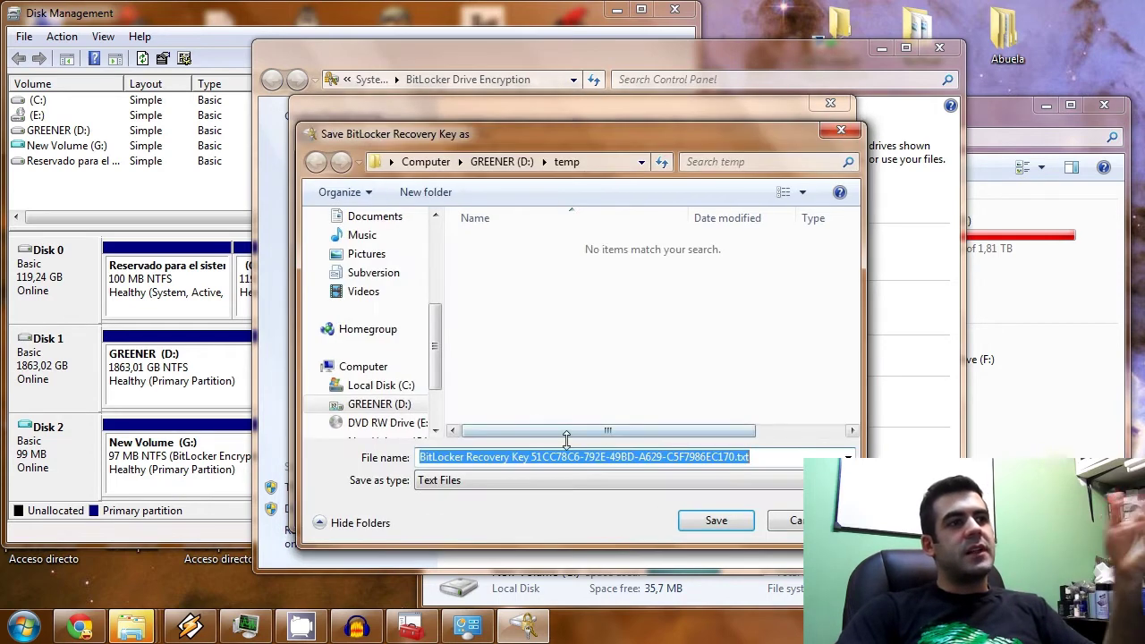
left_click(687, 520)
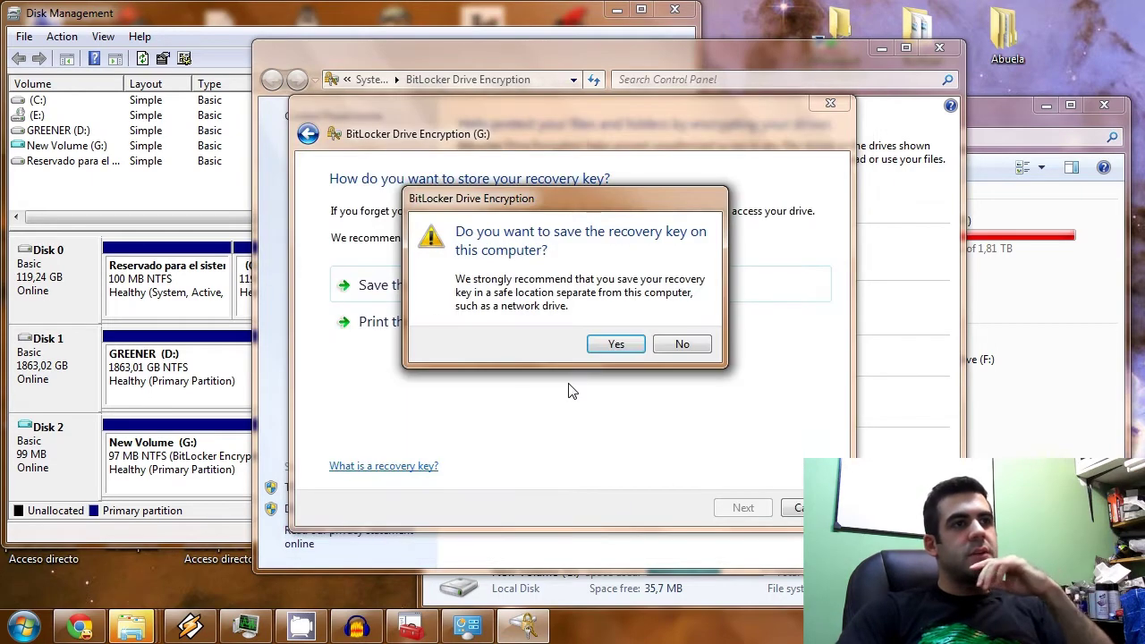
left_click(615, 346)
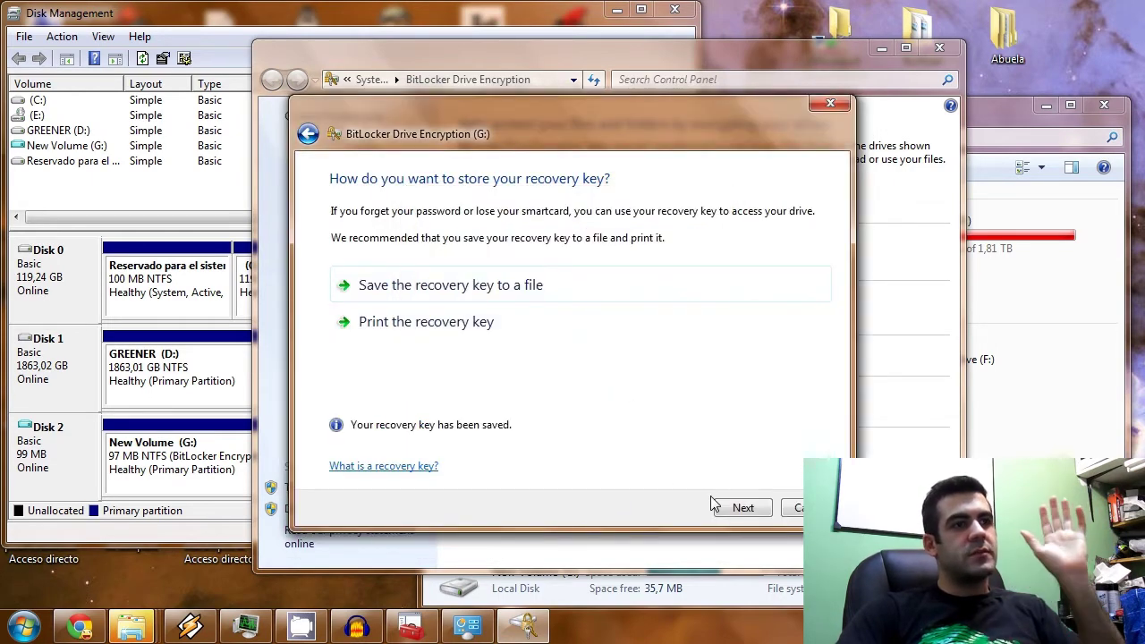
left_click(739, 507)
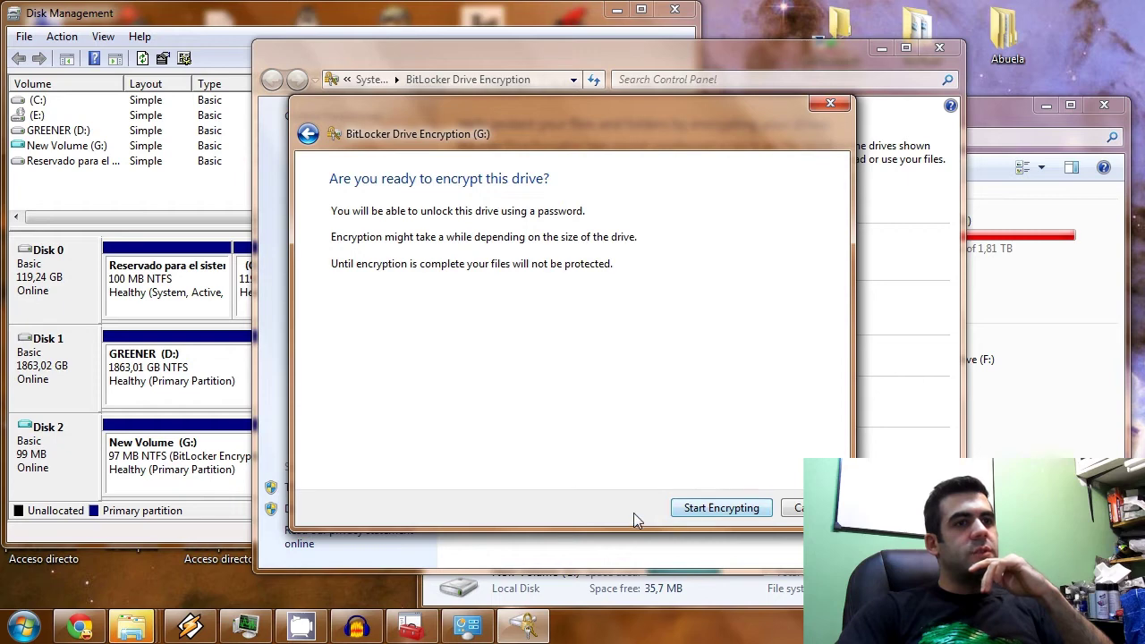
left_click(718, 514)
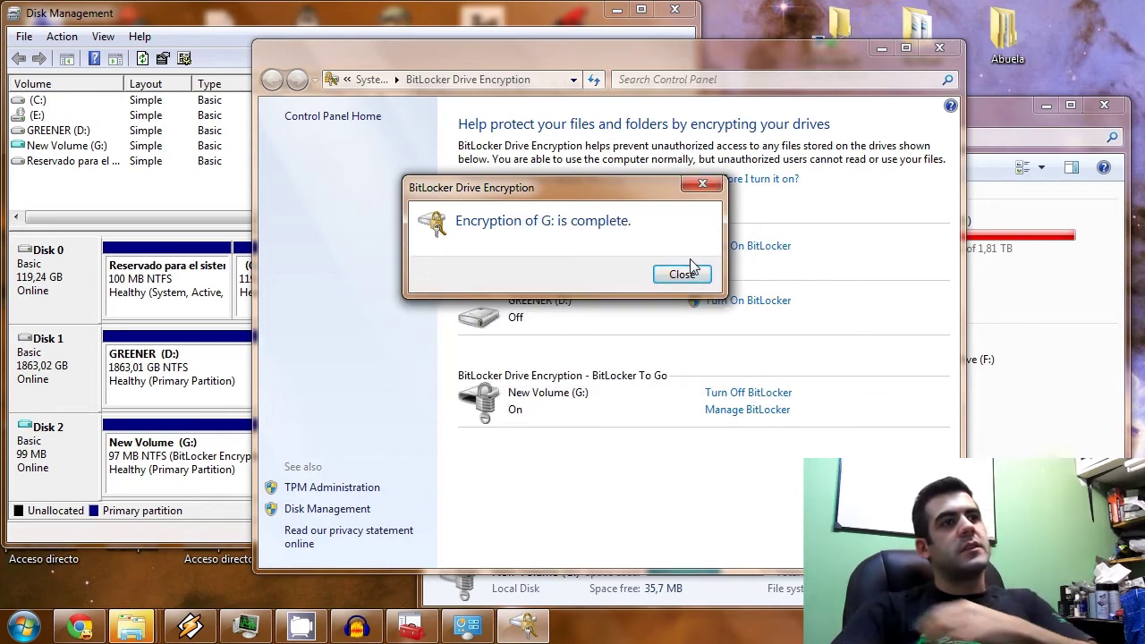
Close BitLocker, confirm encrypted G: still holds 'my sensitive data', and return to Disk Management.
left_click(681, 274)
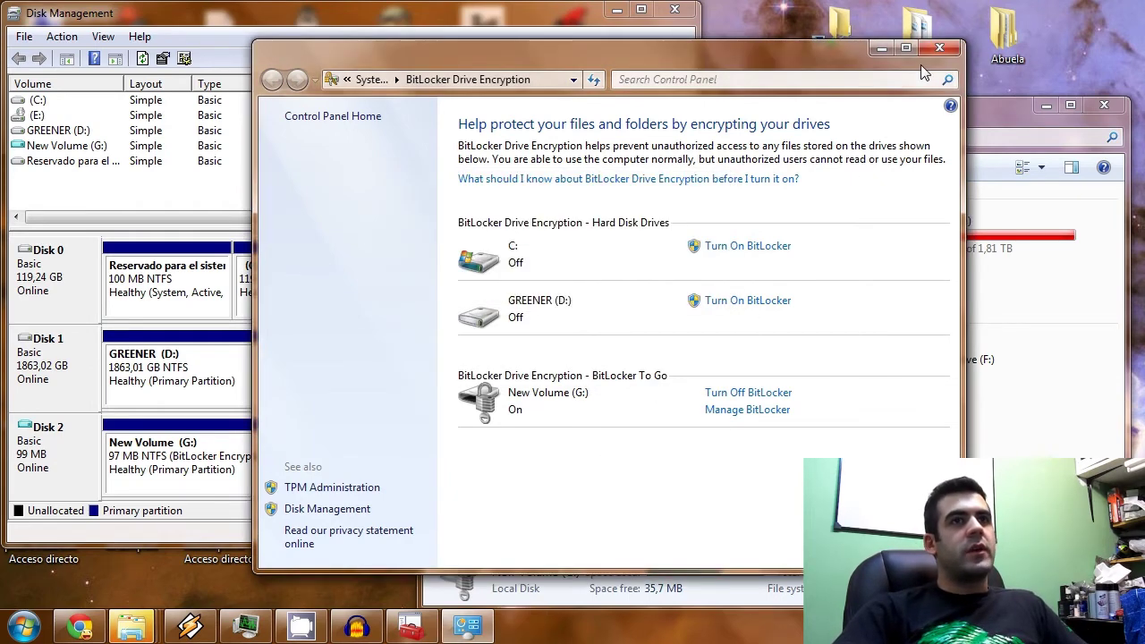
left_click(939, 47)
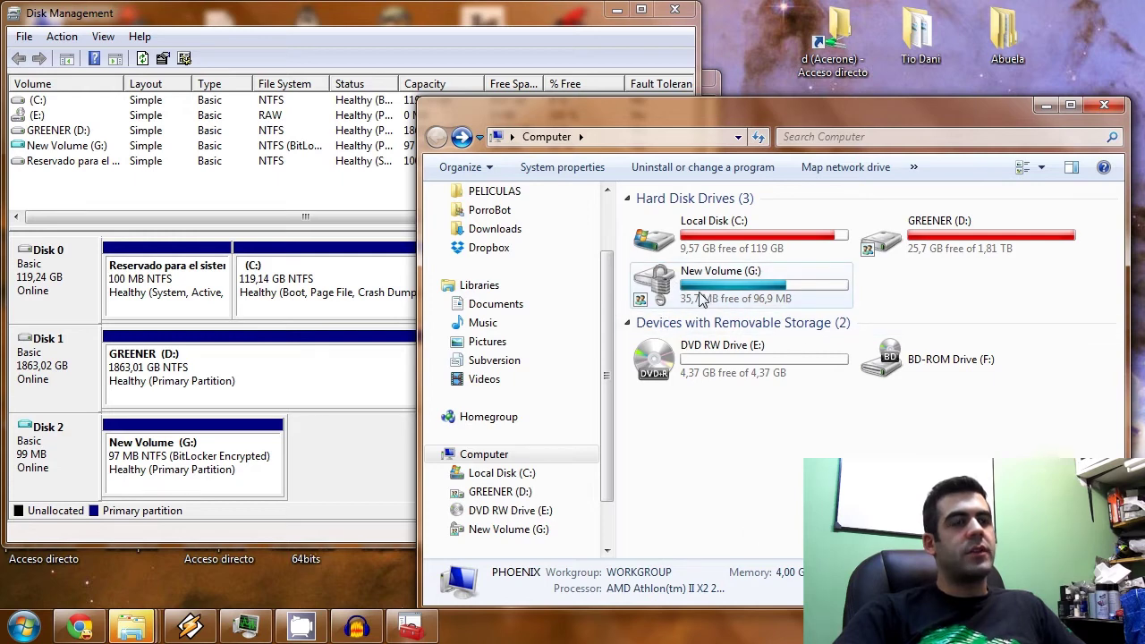
double_click(703, 296)
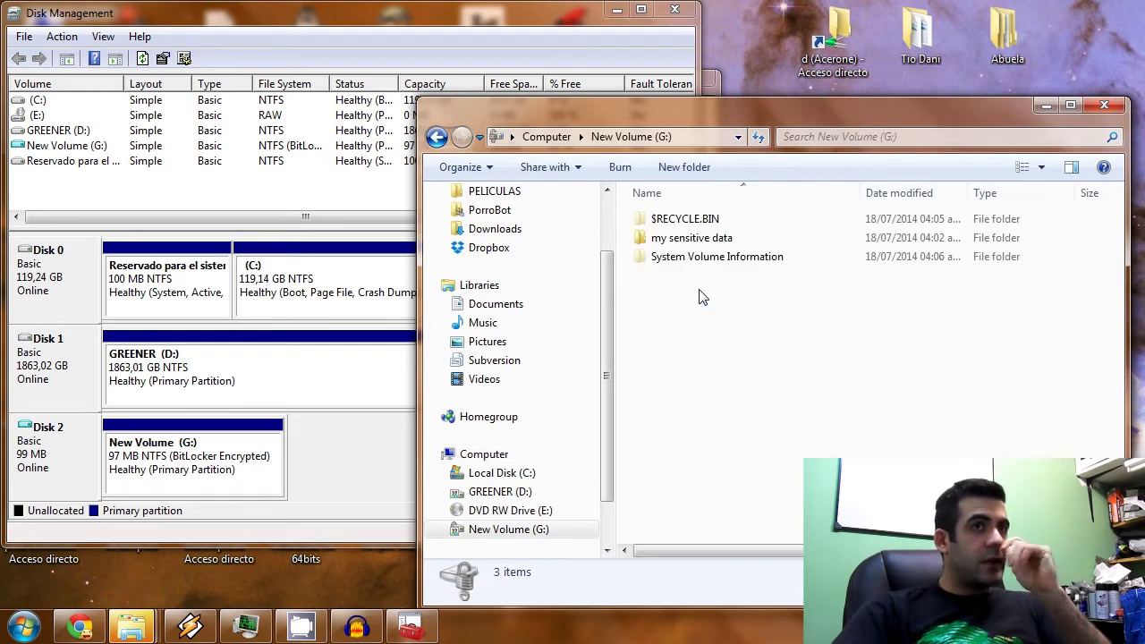
left_click(667, 238)
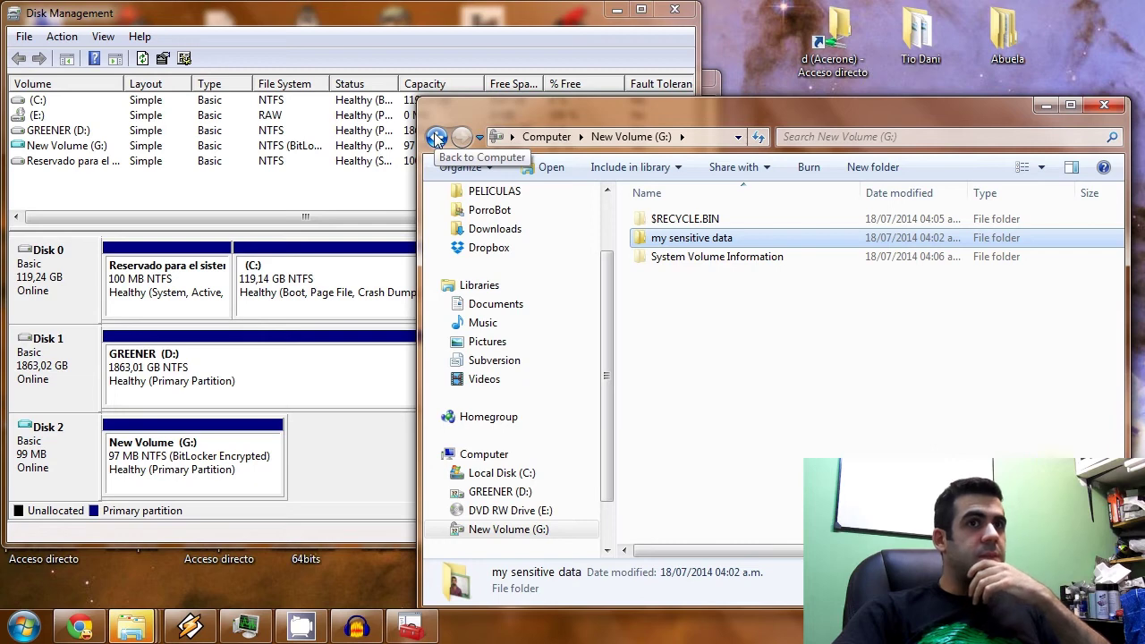
left_click(436, 136)
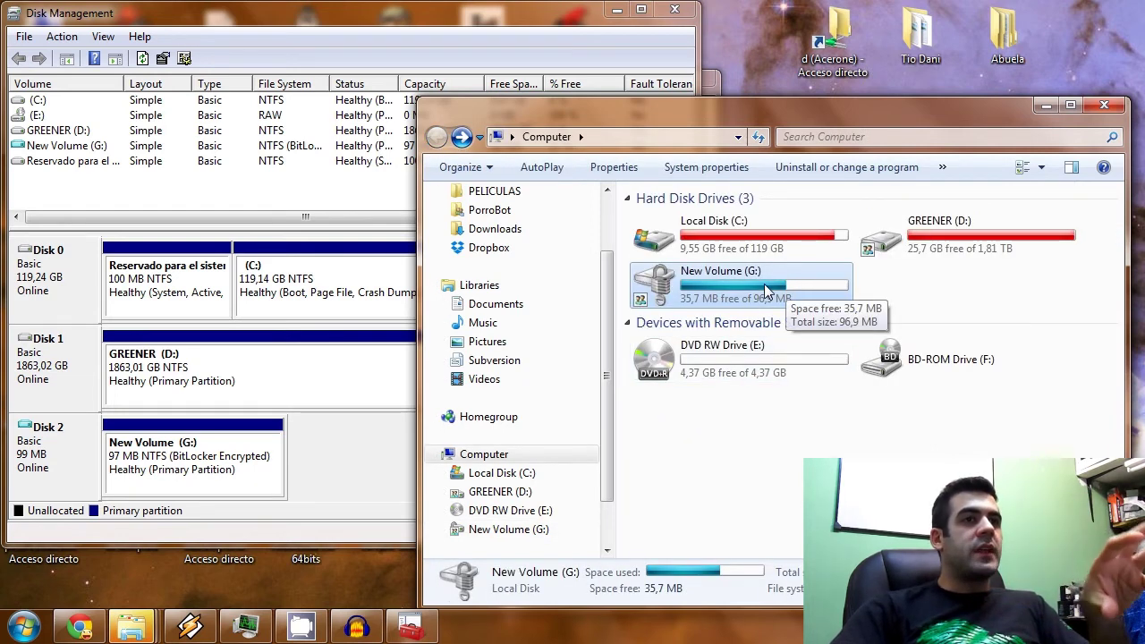
left_click(358, 458)
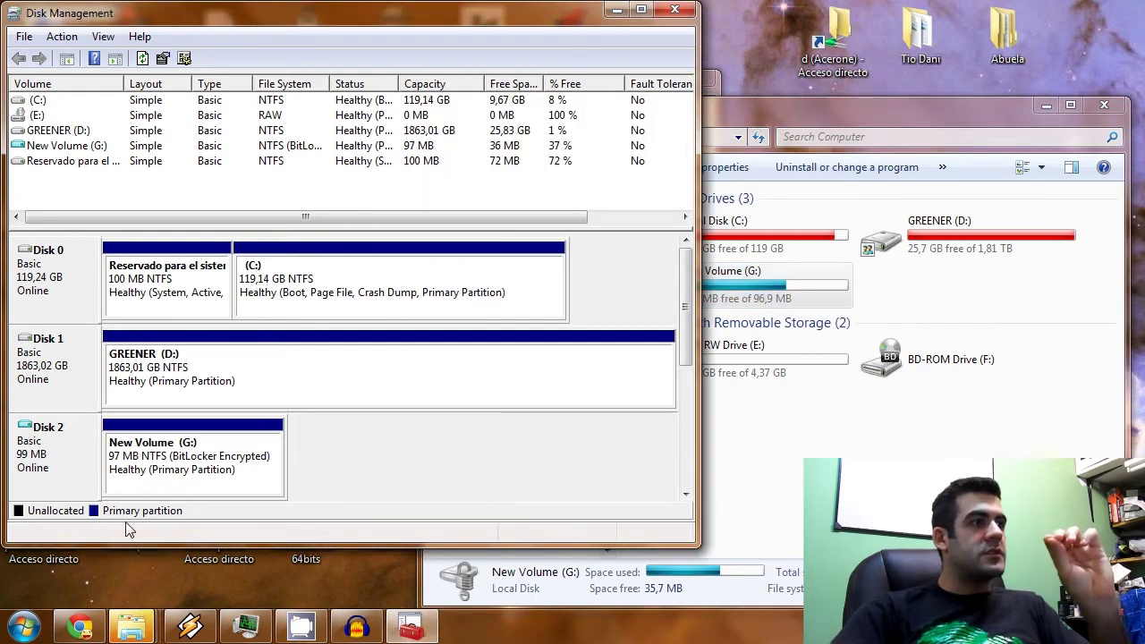
Detach Disk 2 (mydisk.vhd) with Detach VHD, removing New Volume (G:) from the system.
right_click(147, 477)
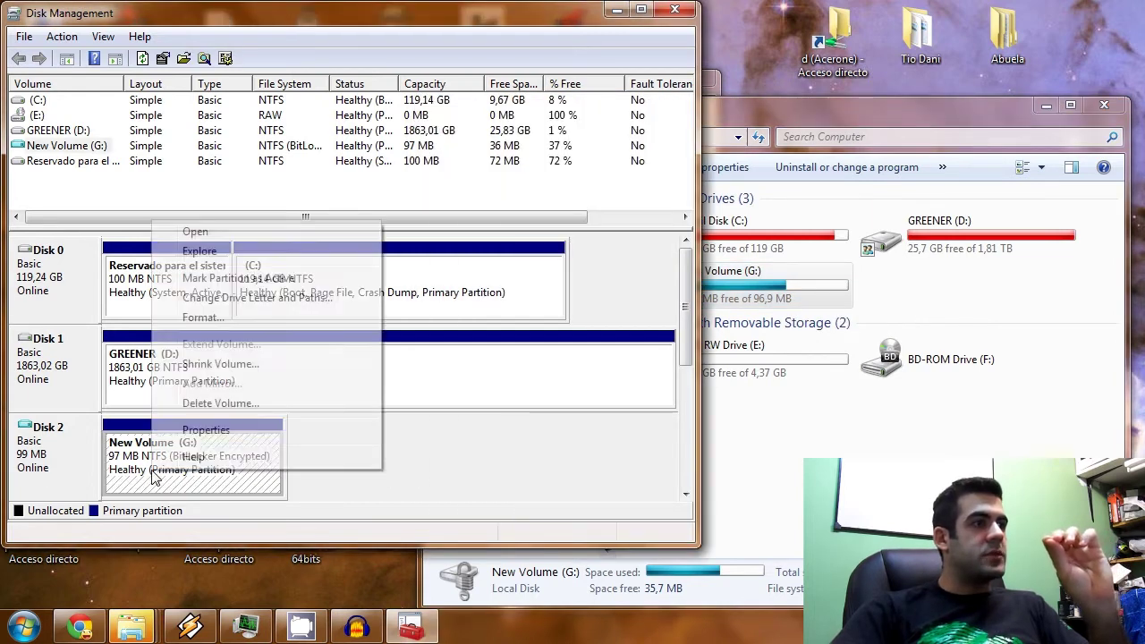
left_click(82, 470)
right_click(80, 468)
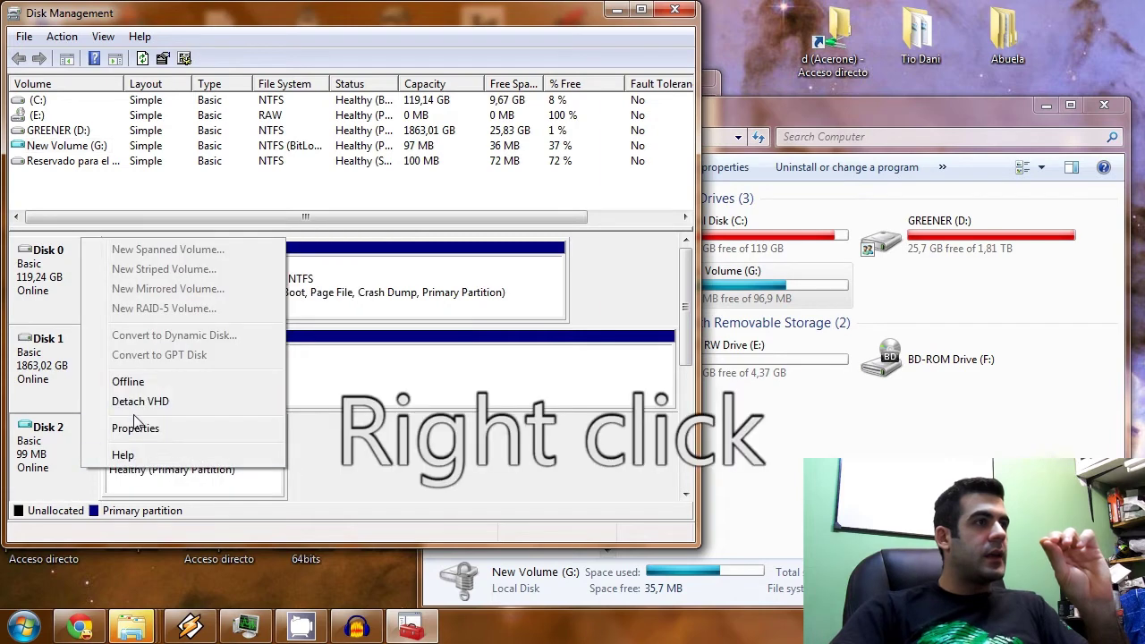
left_click(193, 402)
key("Tab")
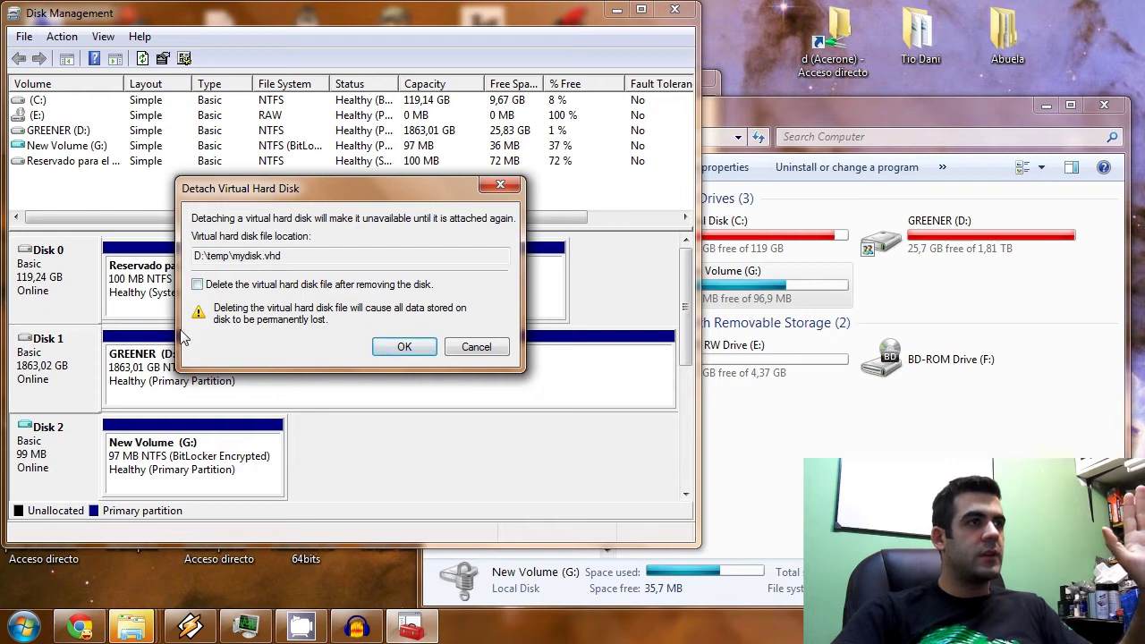
left_click(401, 349)
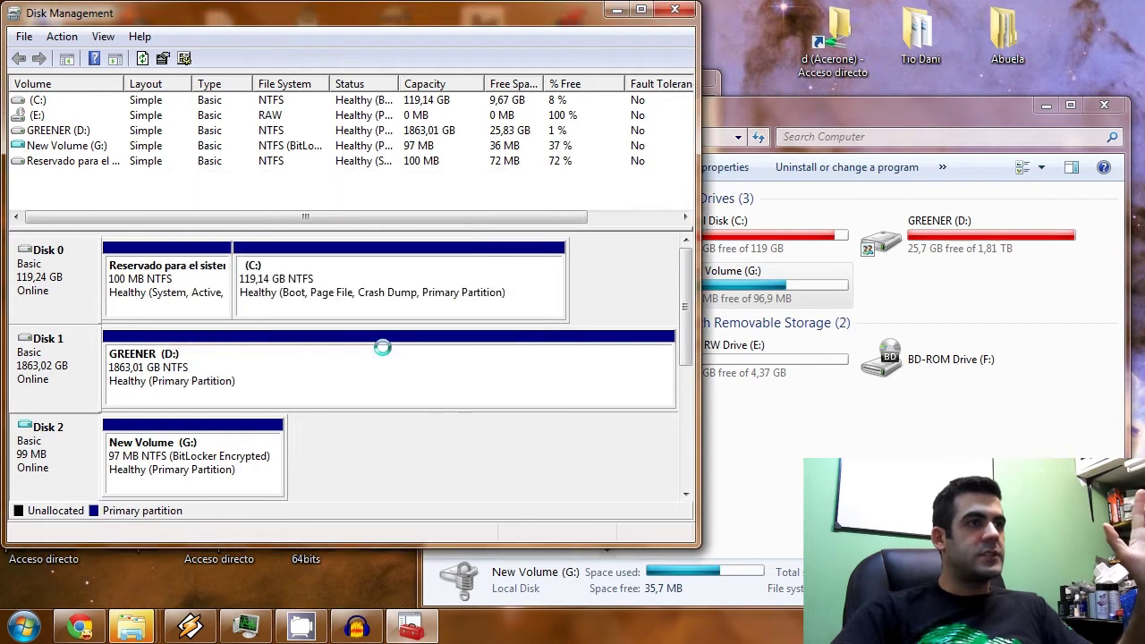
left_click(716, 429)
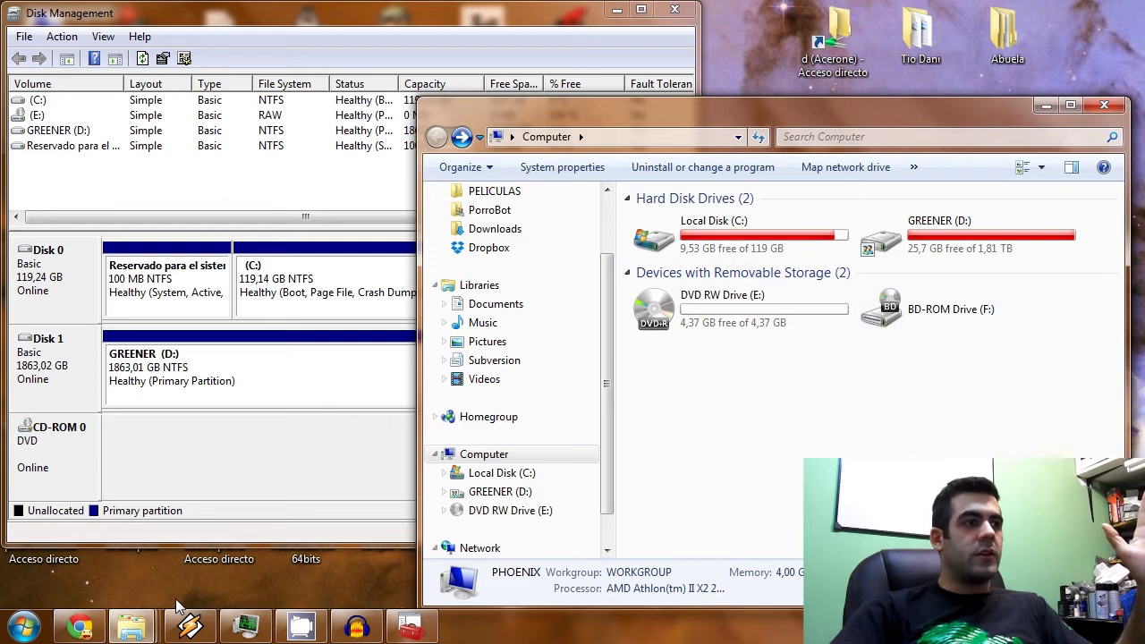
Move the BitLocker Recovery Key text file in D:\temp to the Recycle Bin.
mouse_move(146, 626)
left_click(269, 537)
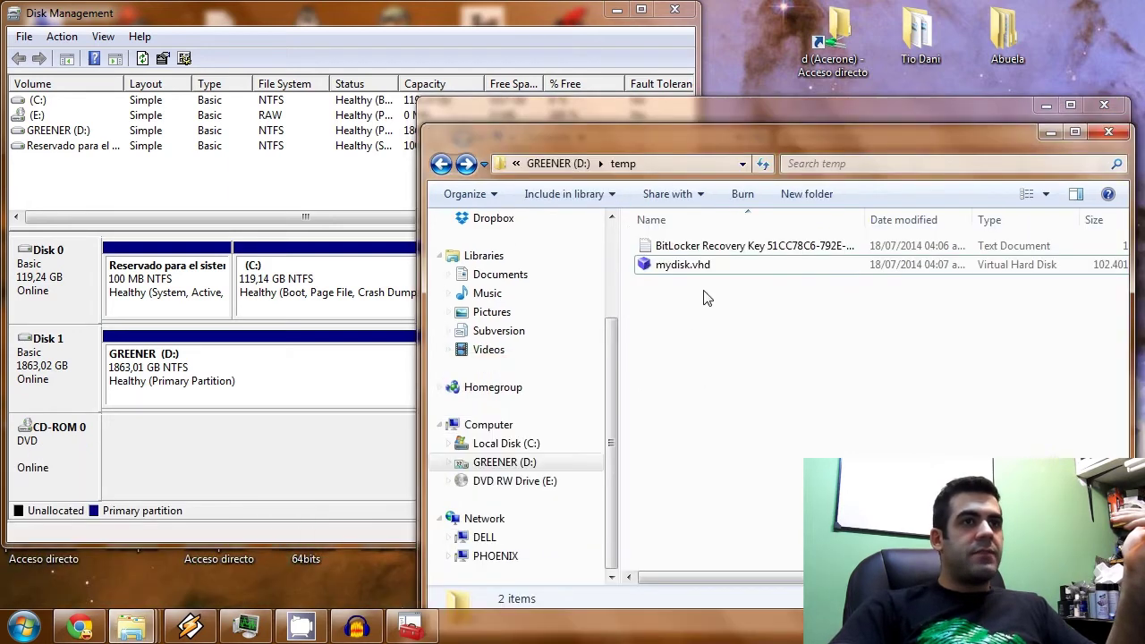
left_click(726, 269)
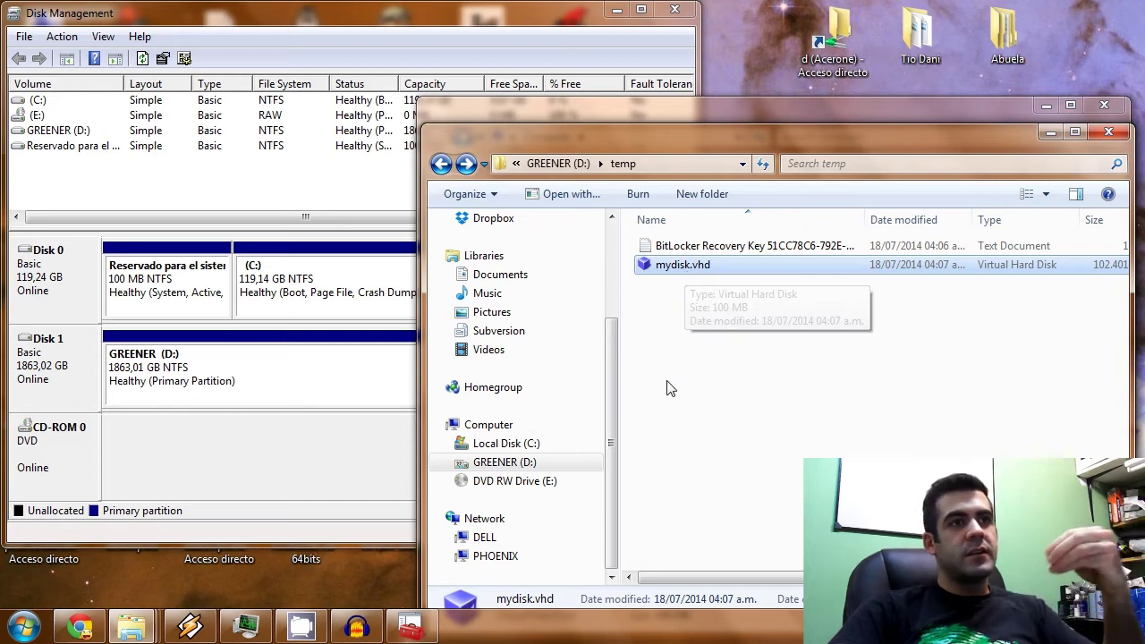
left_click(686, 247)
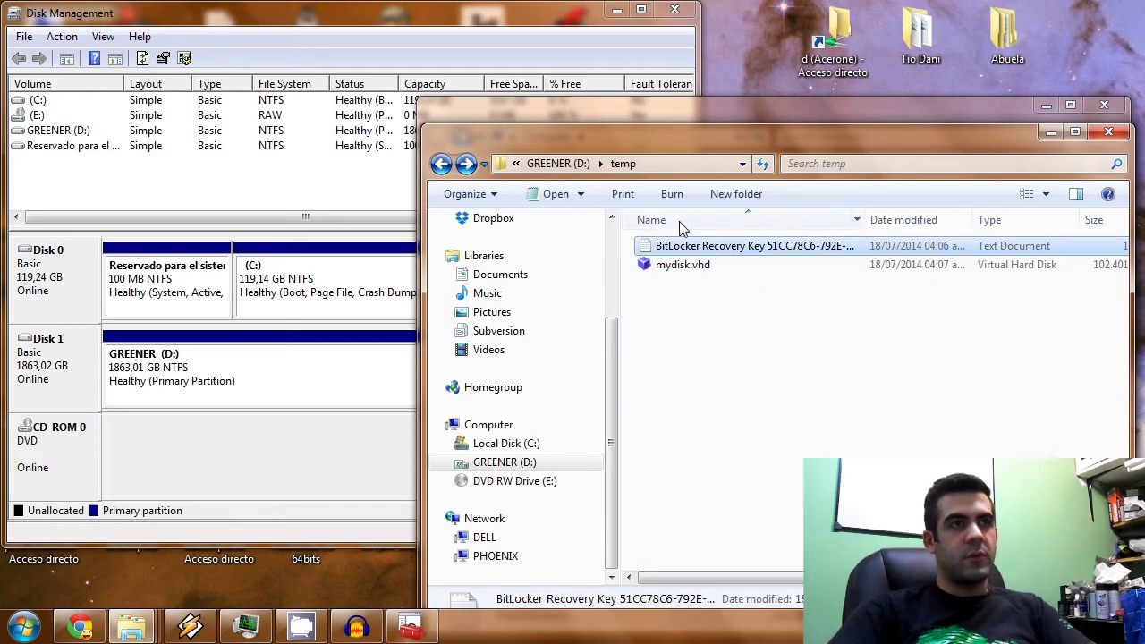
left_click_drag(685, 245, 759, 332)
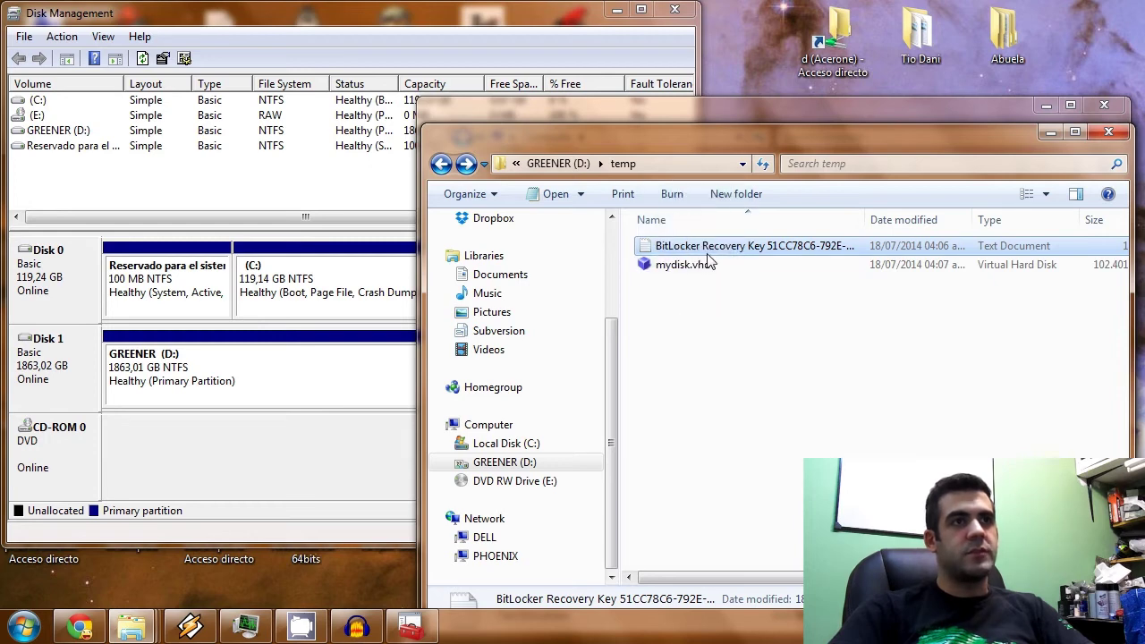
left_click(689, 331)
left_click(690, 248)
key("Delete")
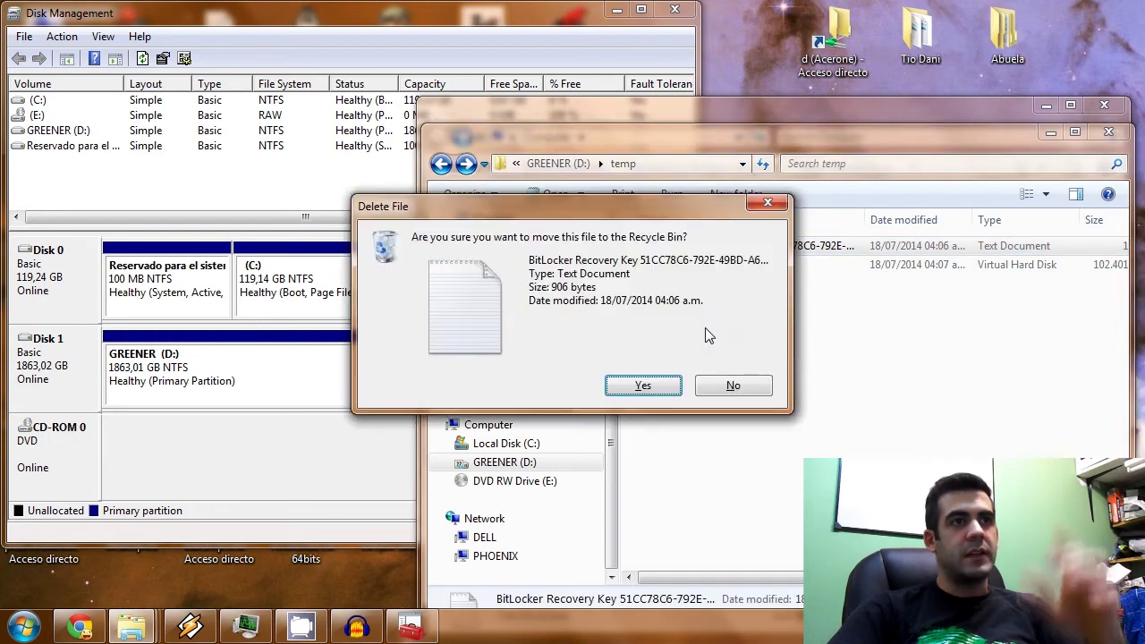
left_click(660, 385)
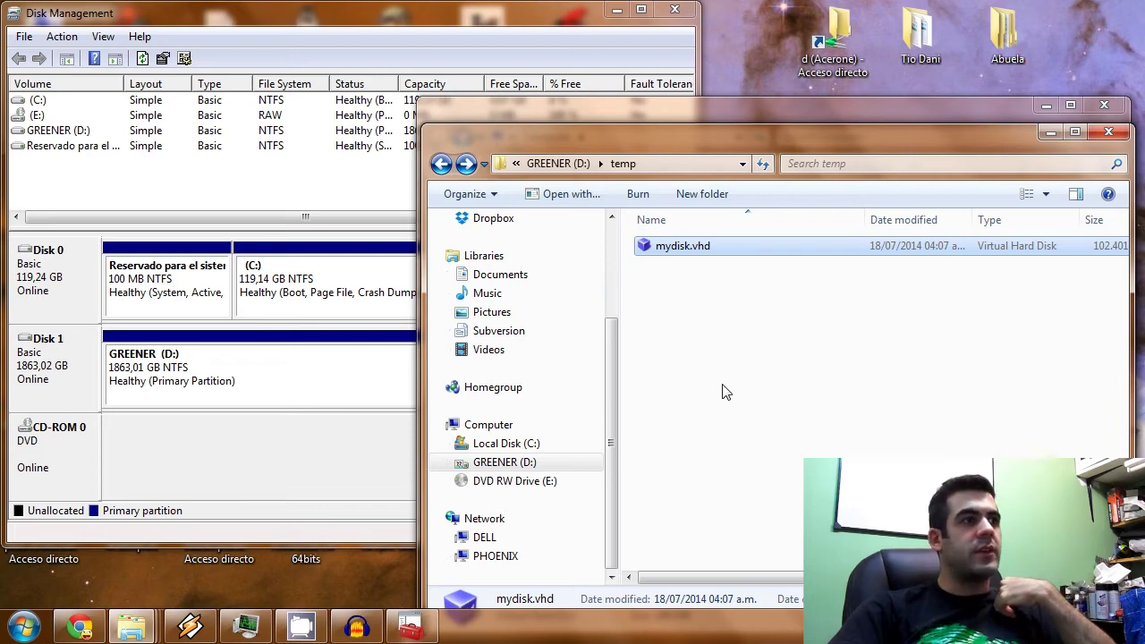
Attach D:\temp\mydisk.vhd as Disk 2 and leave the BitLocker unlock prompt closed for now.
left_click(227, 54)
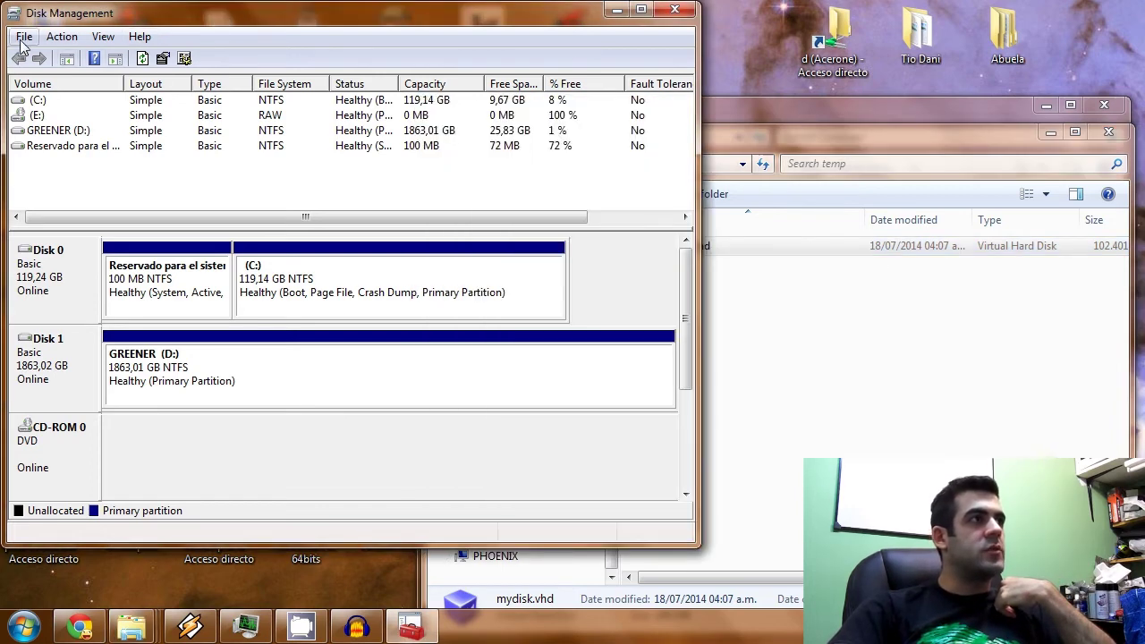
left_click(62, 37)
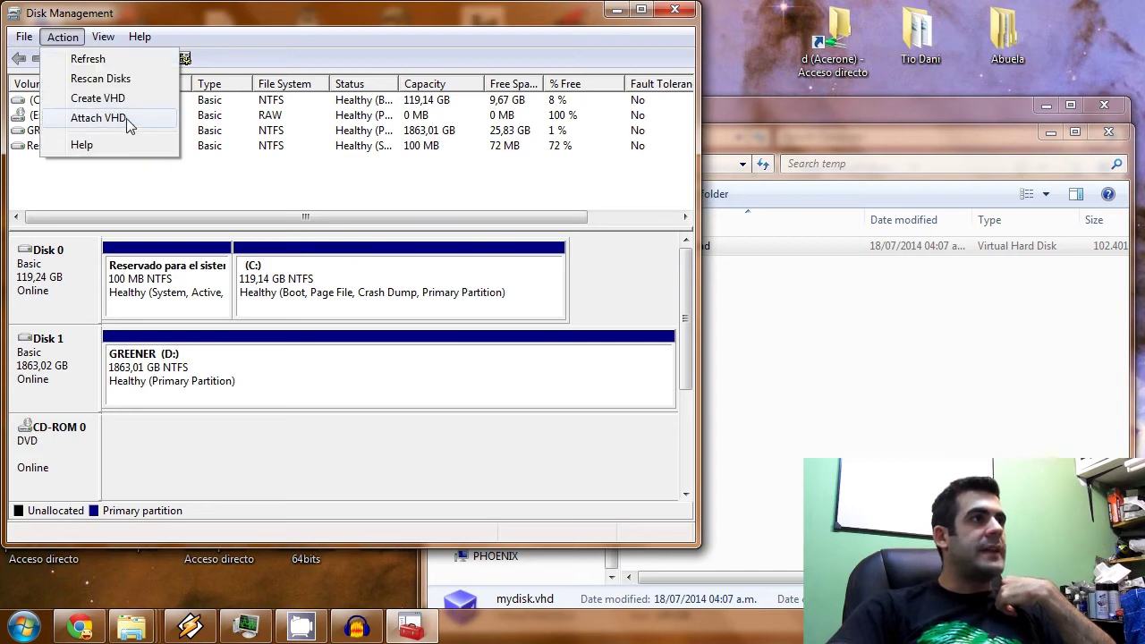
left_click(98, 118)
left_click(475, 281)
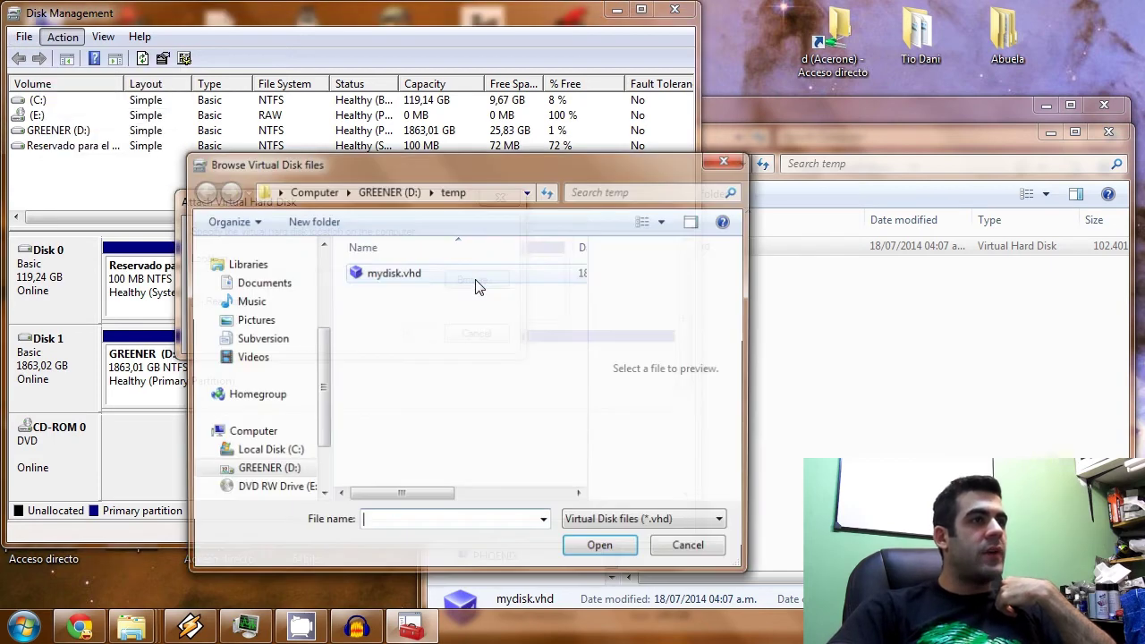
left_click(395, 273)
left_click(601, 550)
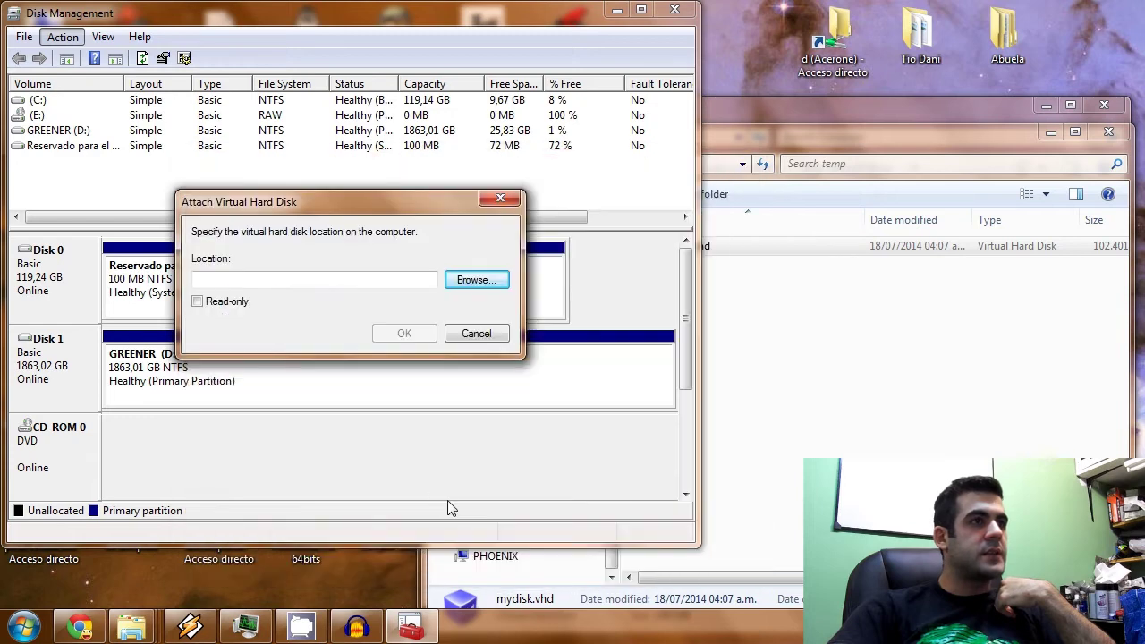
left_click(403, 334)
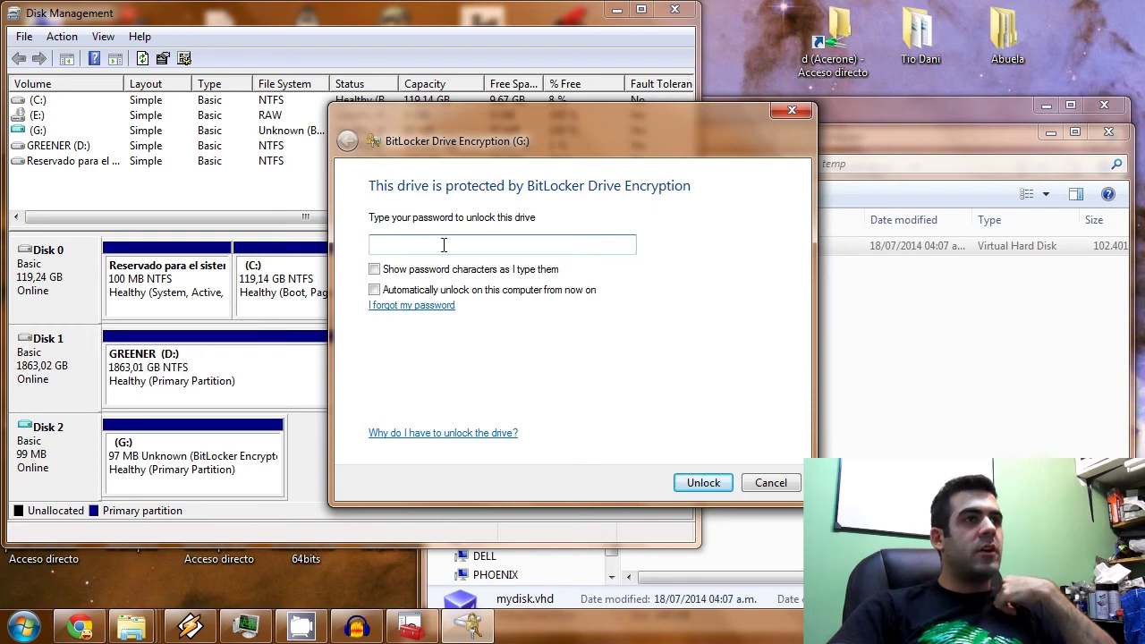
left_click(793, 112)
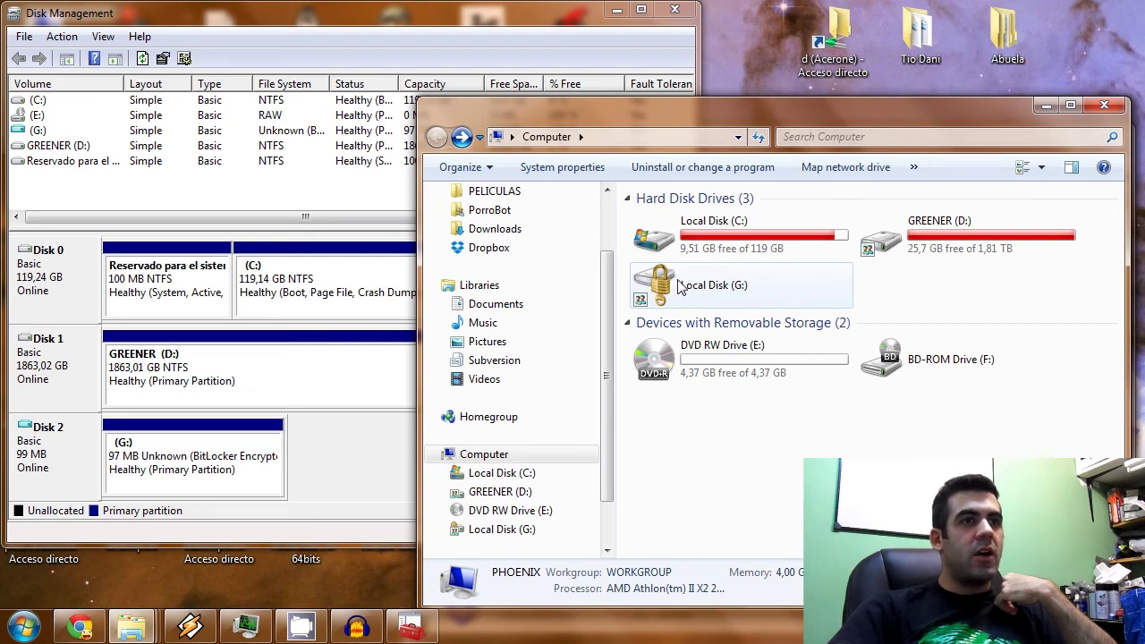
Unlock Local Disk (G:) with its password and open the 'my sensitive data' folder.
double_click(665, 295)
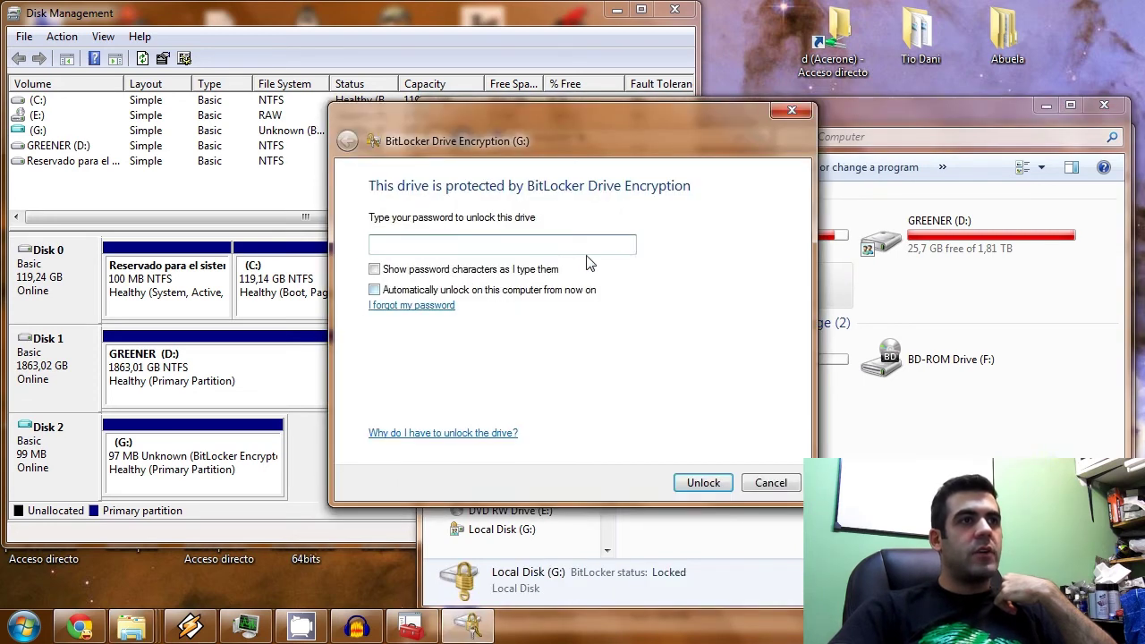
type("***")
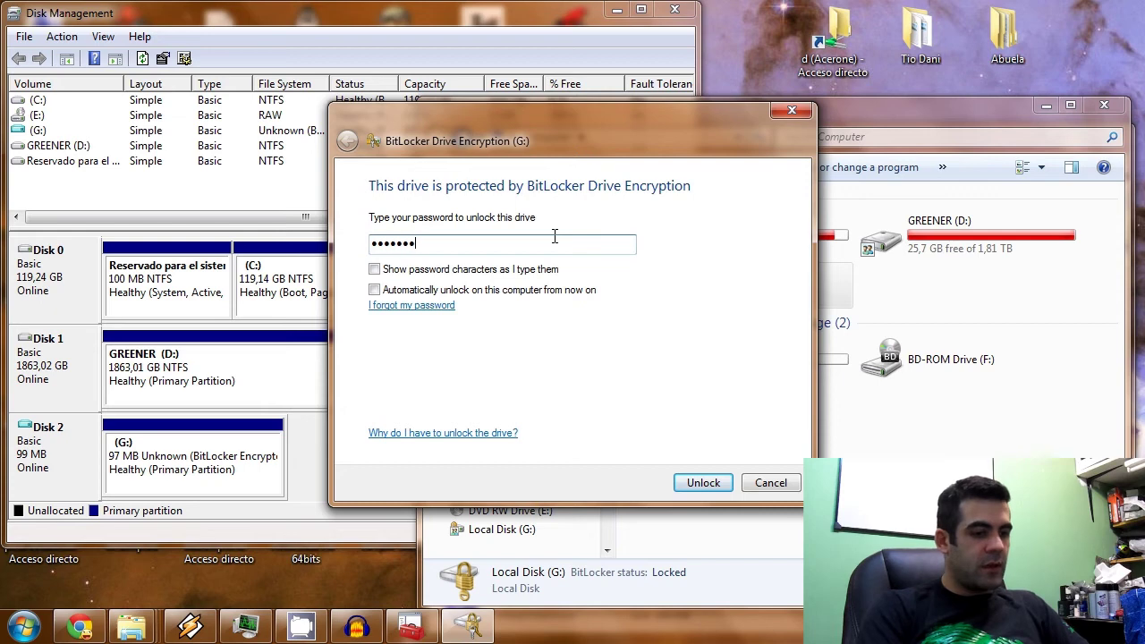
left_click(702, 483)
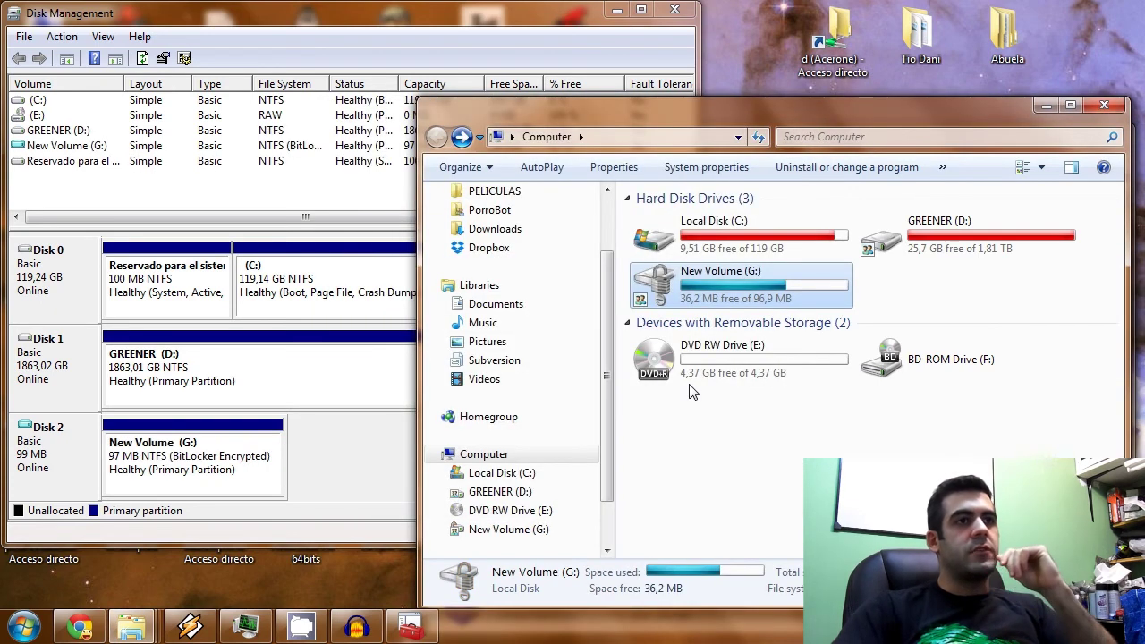
double_click(735, 293)
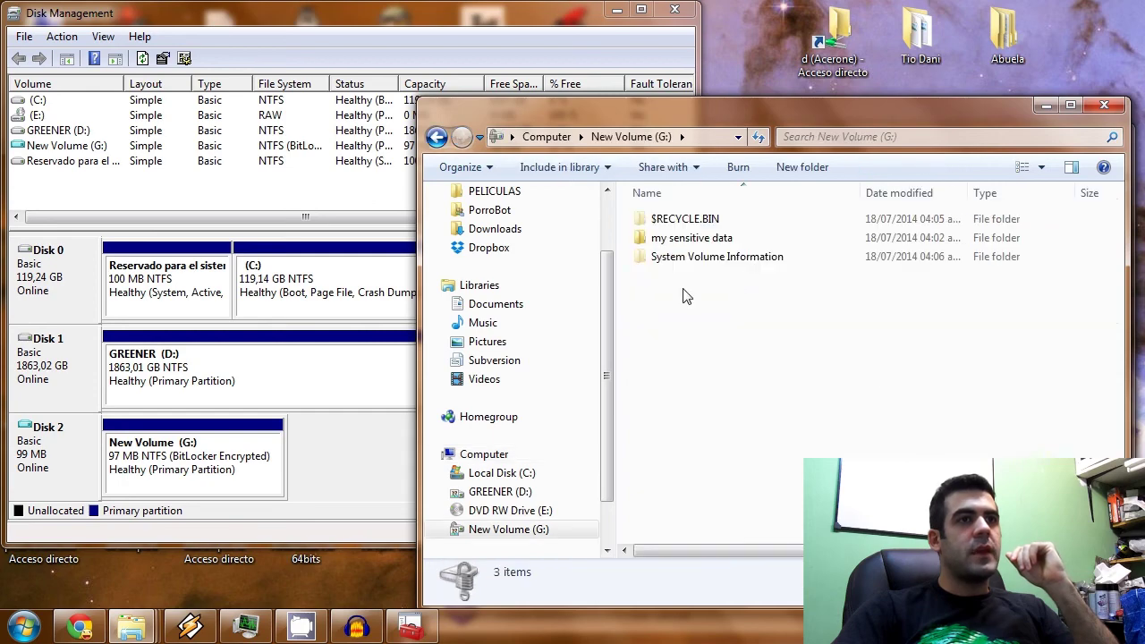
double_click(693, 239)
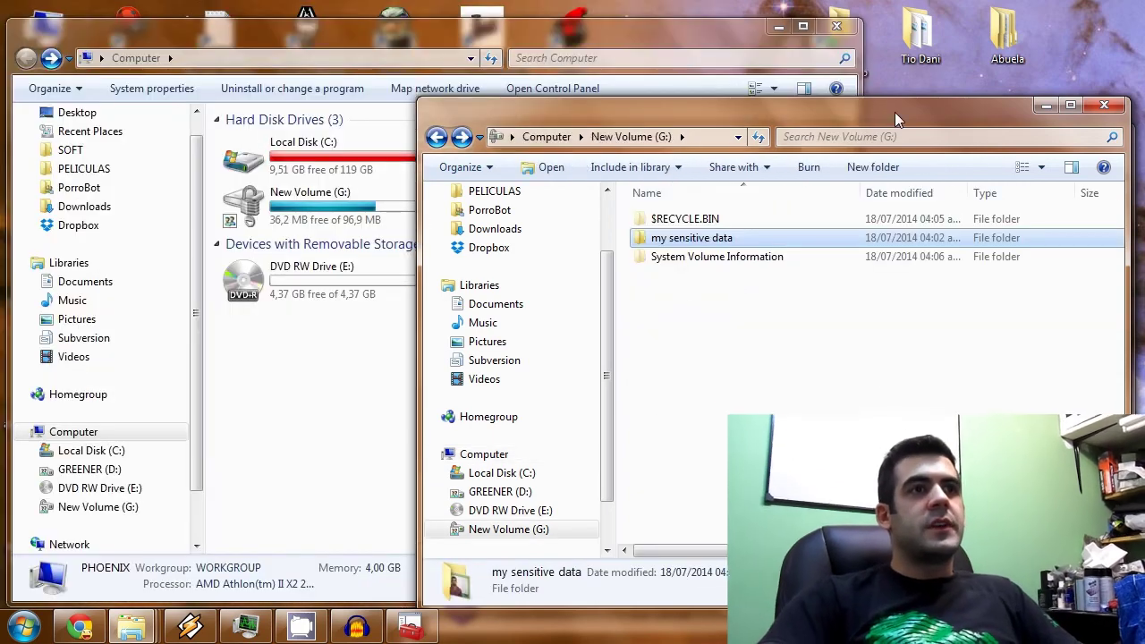